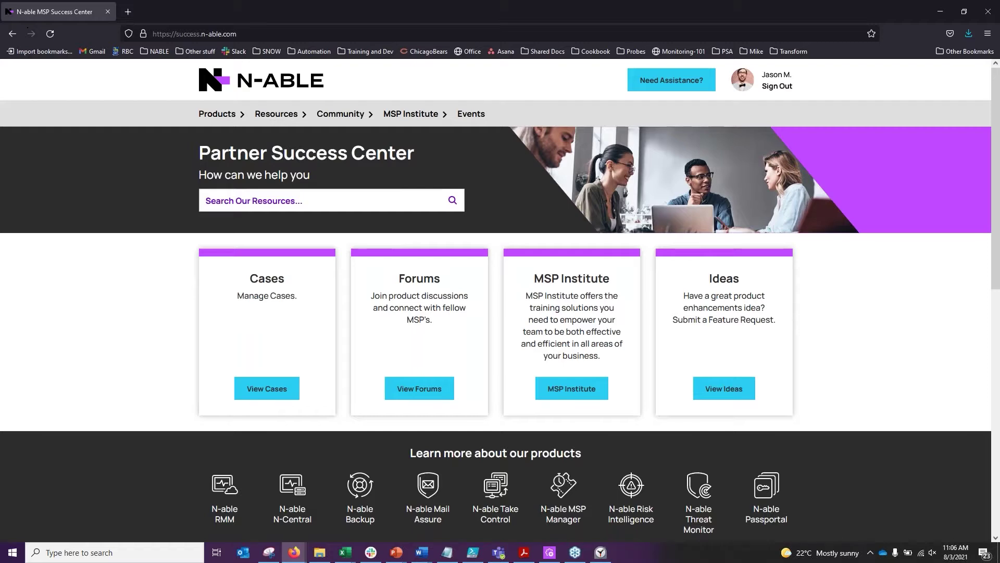
# Step: Open the Automation Cookbook, filter the scripts by the Automation Policy and PowerShell types, and browse the filtered results
pyautogui.click(250, 286)
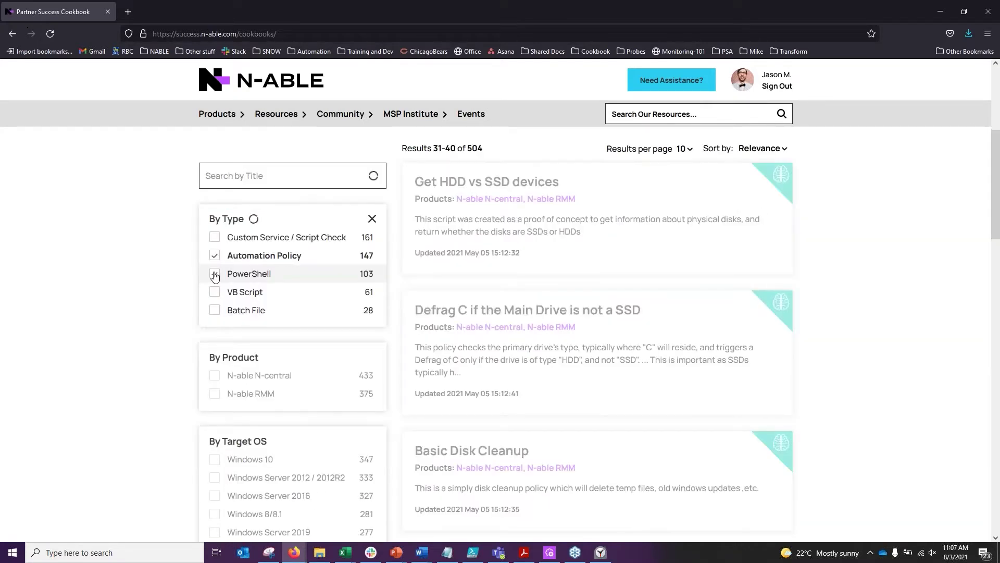
pyautogui.click(214, 275)
pyautogui.scroll(-3, 215, 276)
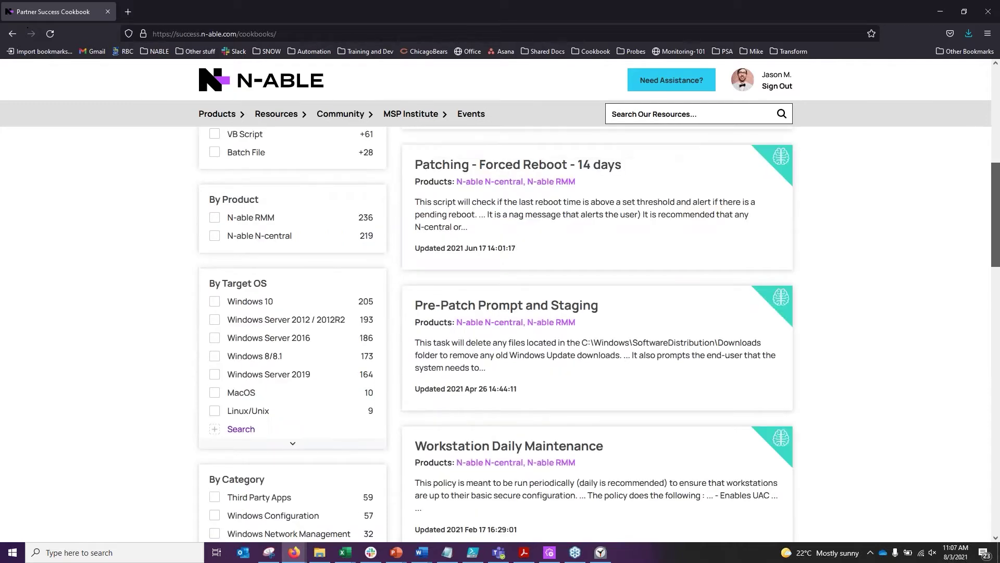
pyautogui.scroll(-1, 982, 234)
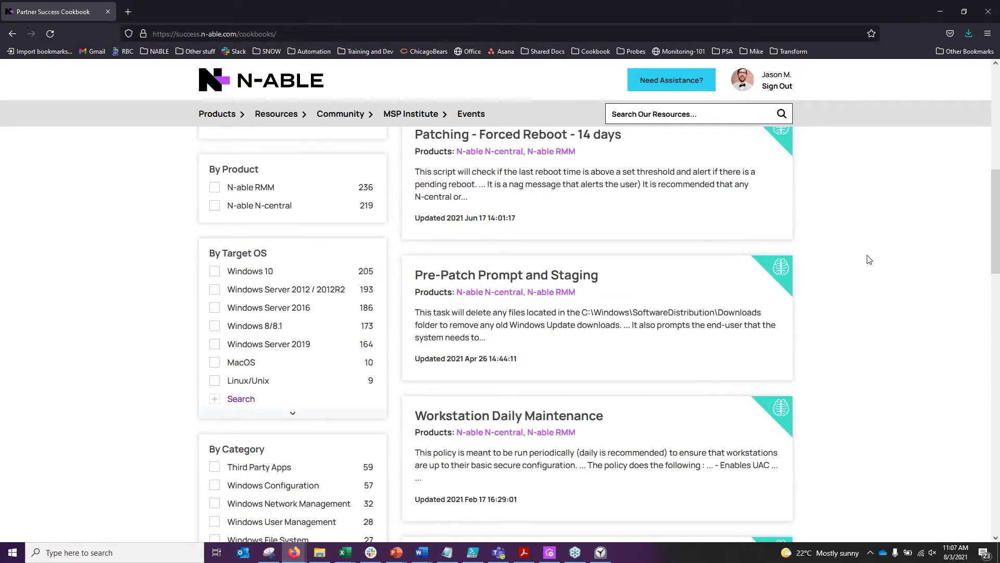
pyautogui.moveTo(994, 205); pyautogui.dragTo(996, 190)
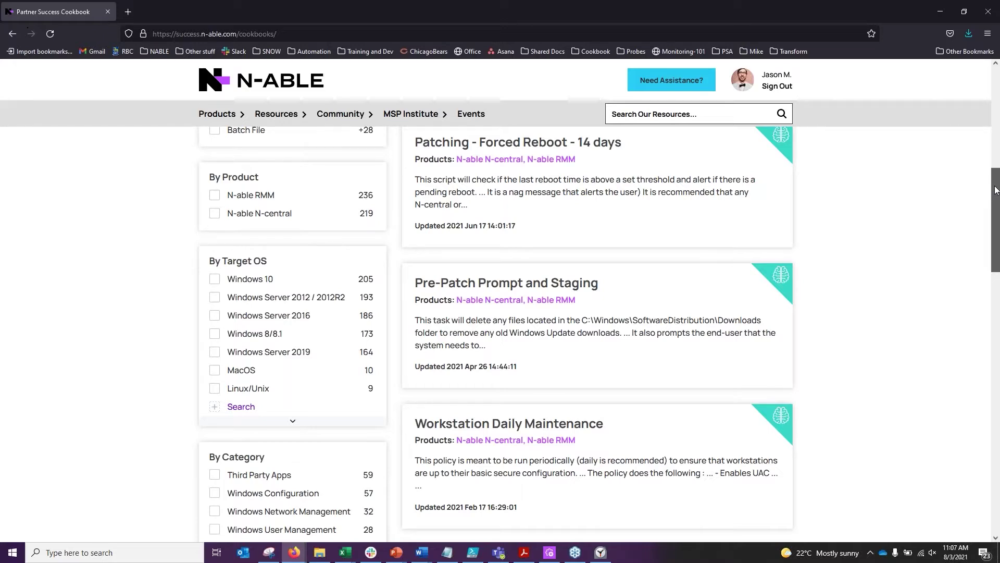
pyautogui.moveTo(996, 190); pyautogui.dragTo(994, 82)
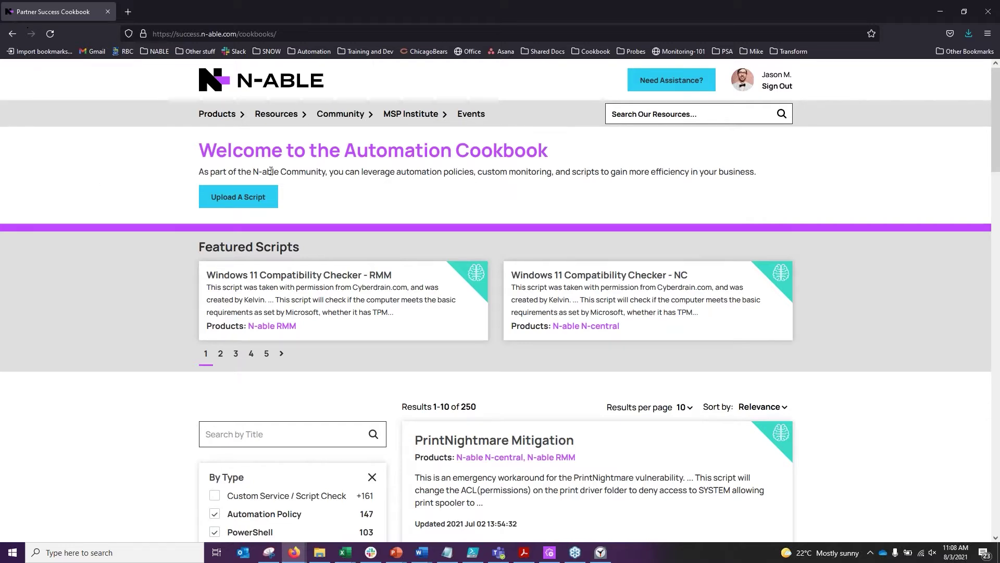
pyautogui.moveTo(340, 113)
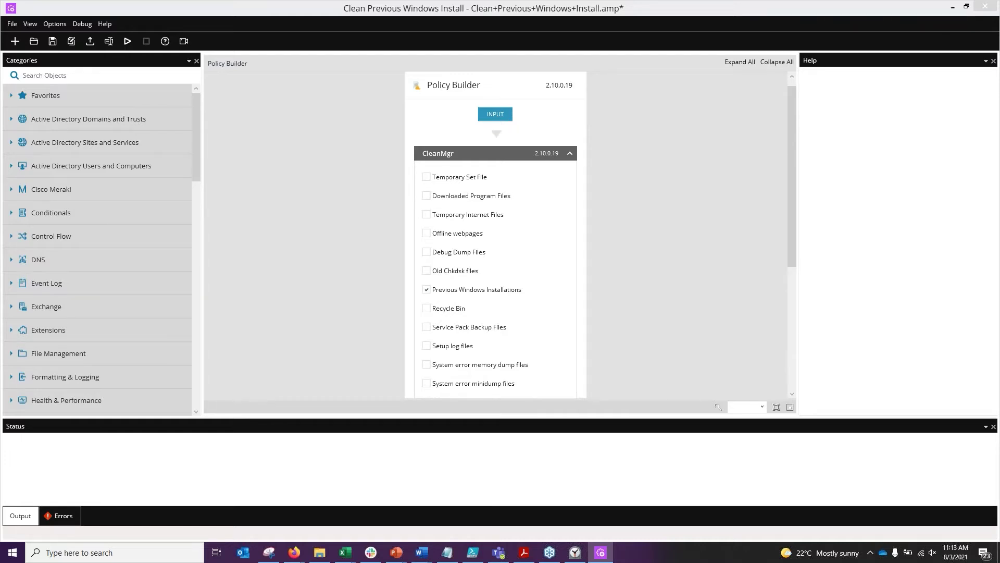
# Step: Enable Temporary Files and Temporary Windows Installation files in the CleanMgr object of the Clean Previous Windows Install policy
pyautogui.scroll(-3, 577, 171)
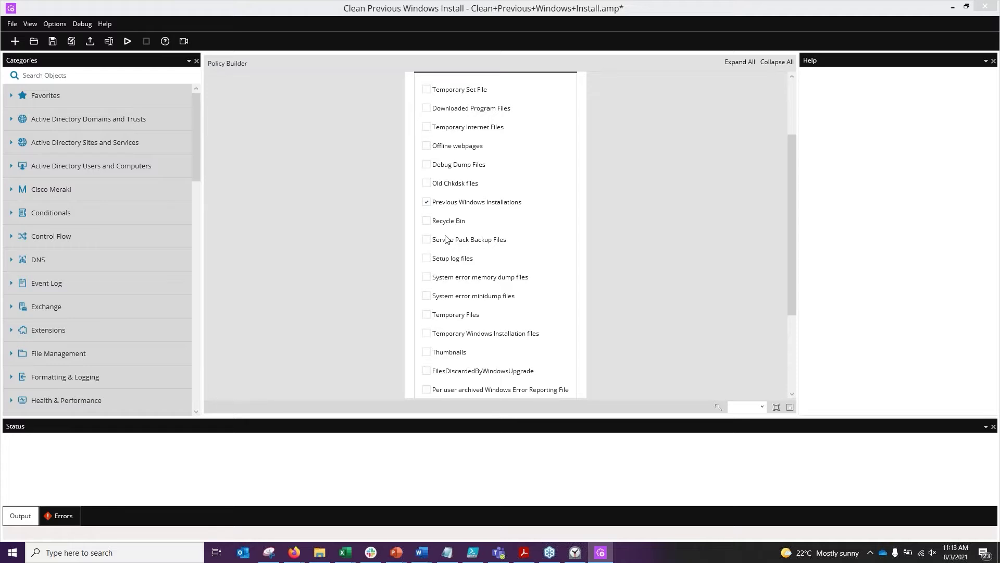
pyautogui.click(426, 314)
pyautogui.click(427, 333)
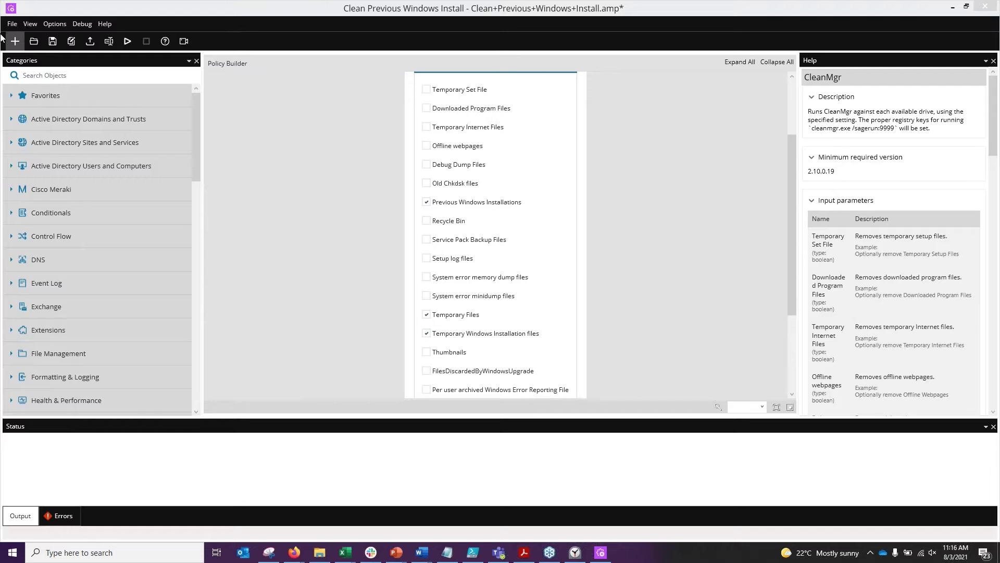
# Step: Add the Input Prompt object to the Policy Builder between the input and the output
pyautogui.scroll(1, 781, 173)
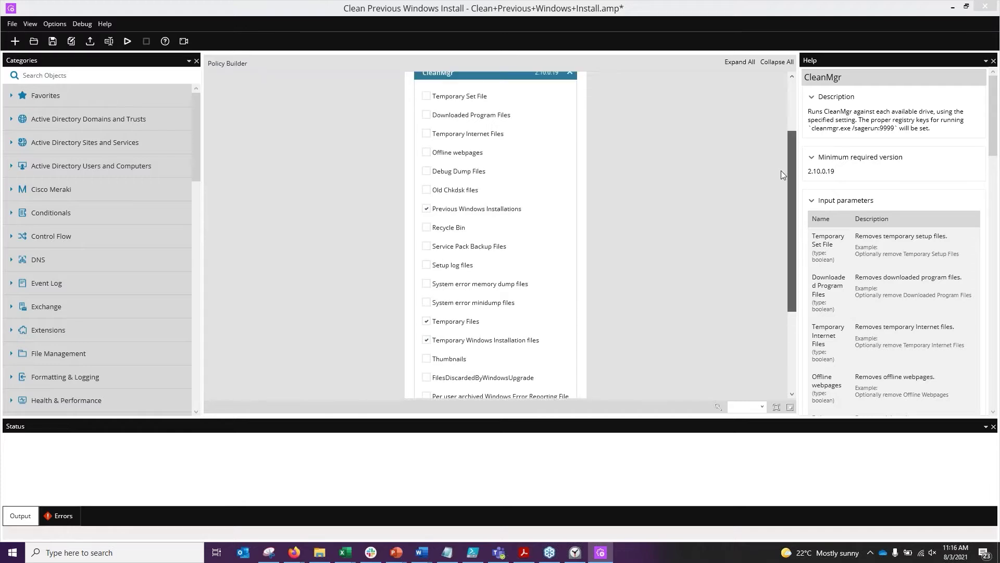
pyautogui.scroll(3, 780, 170)
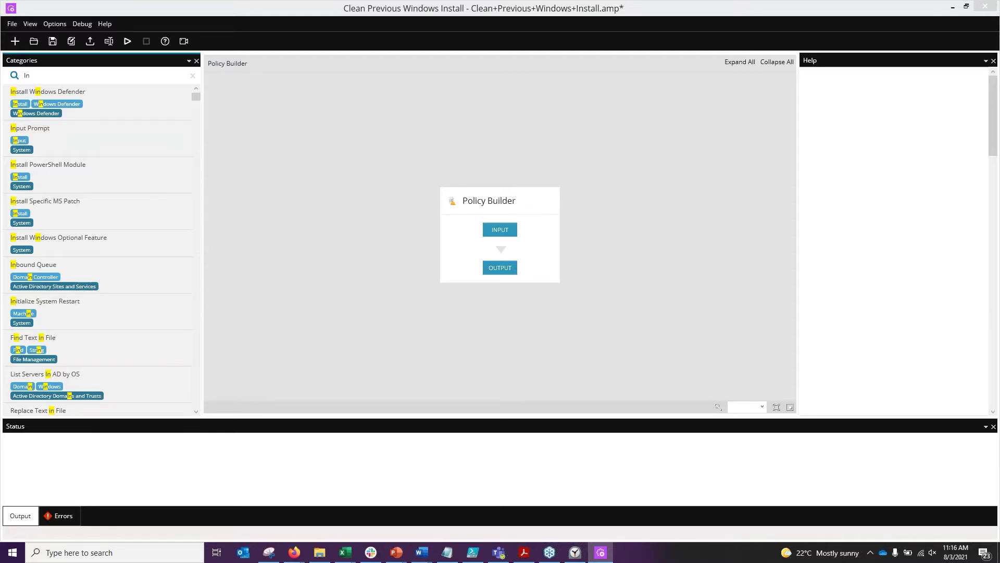
pyautogui.moveTo(30, 128); pyautogui.dragTo(458, 219)
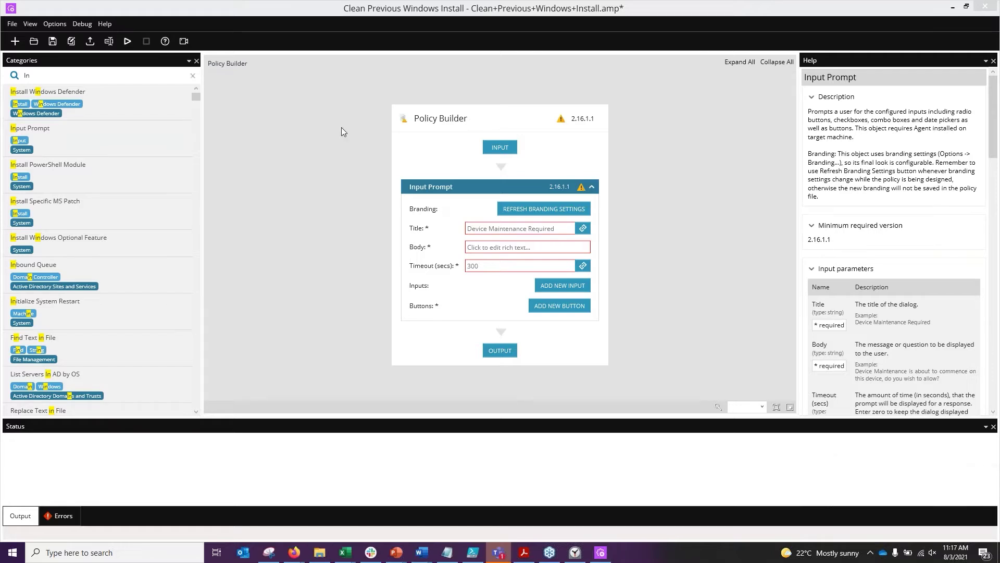
pyautogui.click(545, 287)
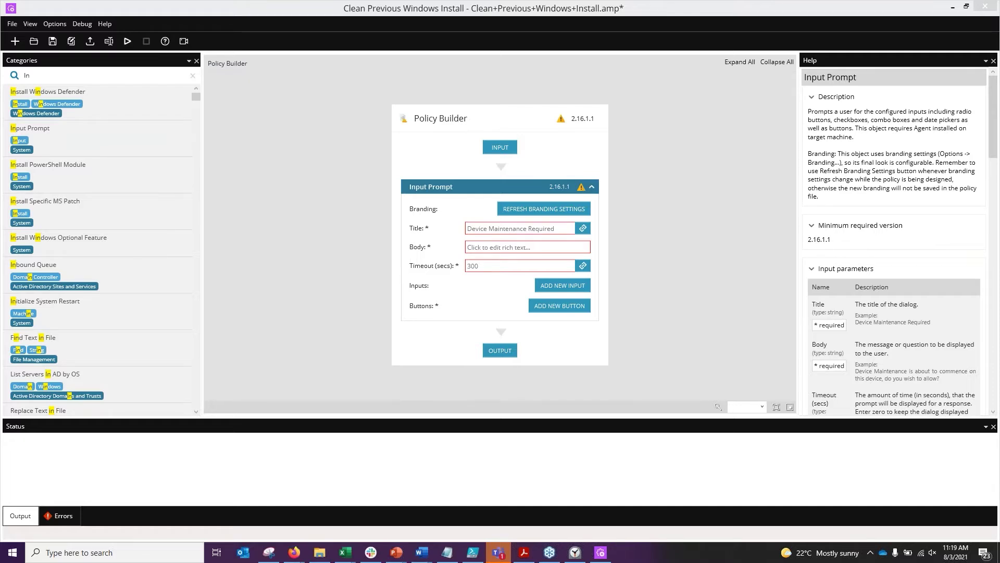
# Step: Switch to the browser and search the Automation Cookbook by title for Onedrive
pyautogui.click(953, 8)
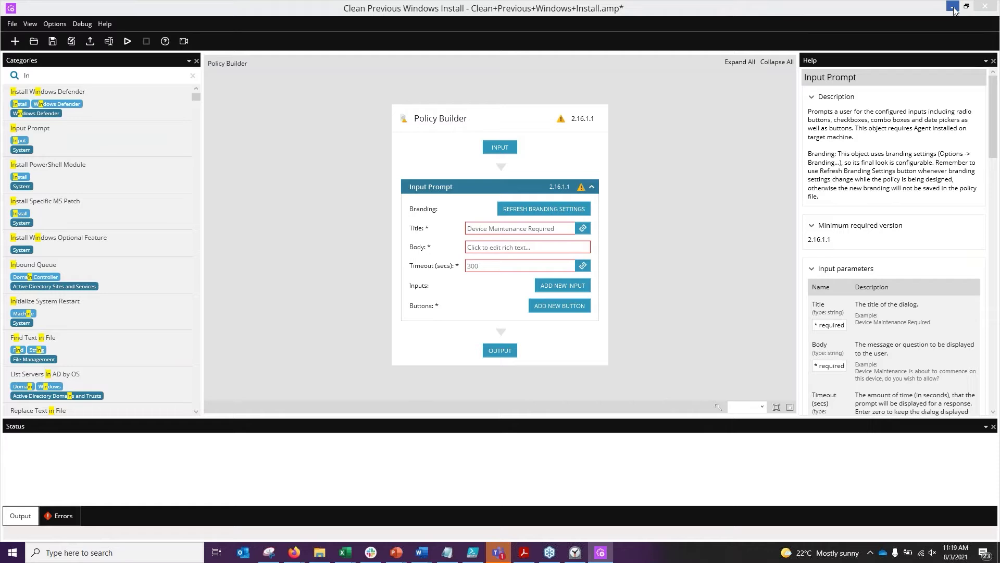
pyautogui.click(953, 7)
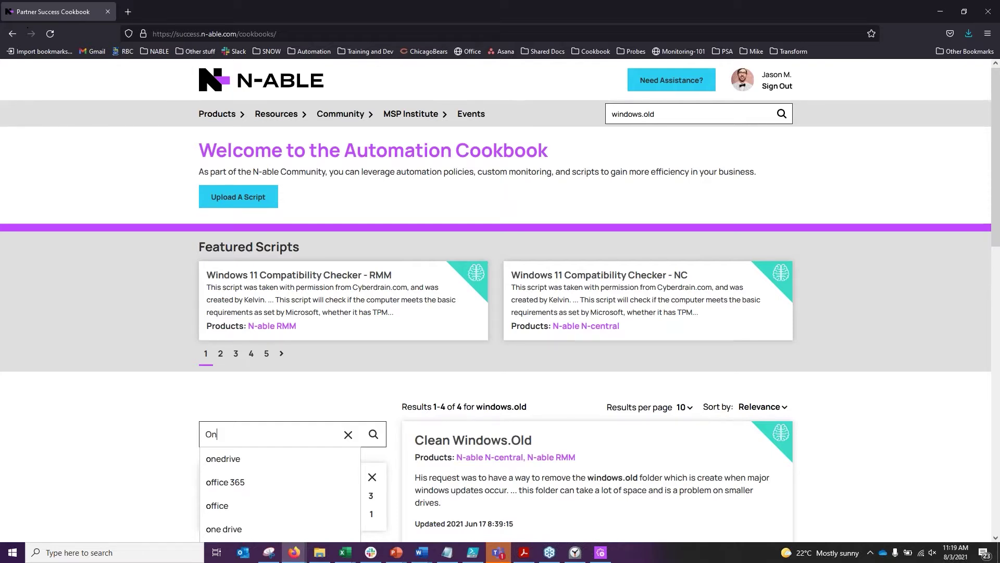
pyautogui.write('edrive')
pyautogui.press('Return')
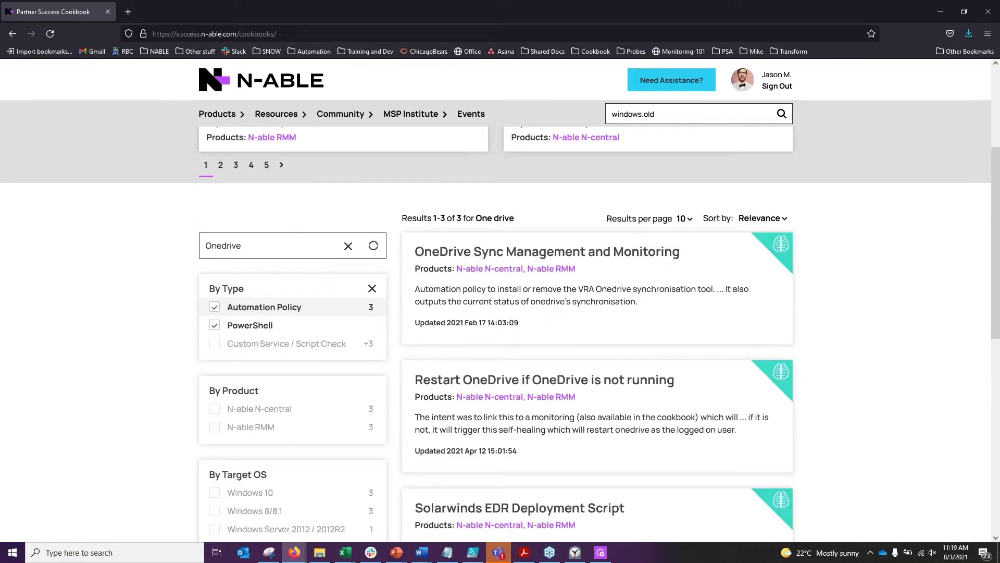
# Step: Open the N-Able GitHub page in a new browser tab and search its repositories for Onedrive
pyautogui.hotkey('ctrl', 't')
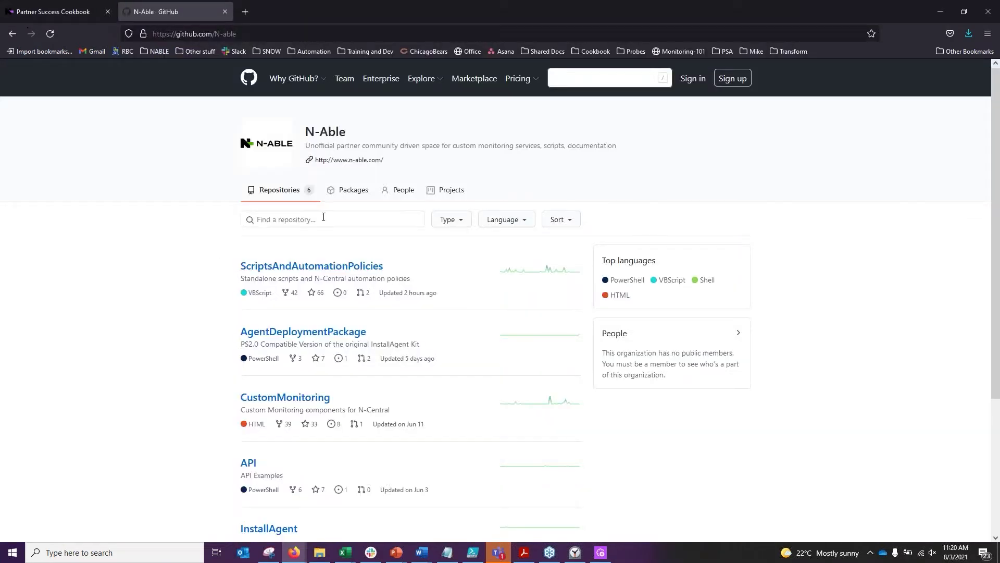
pyautogui.click(330, 219)
pyautogui.write('One')
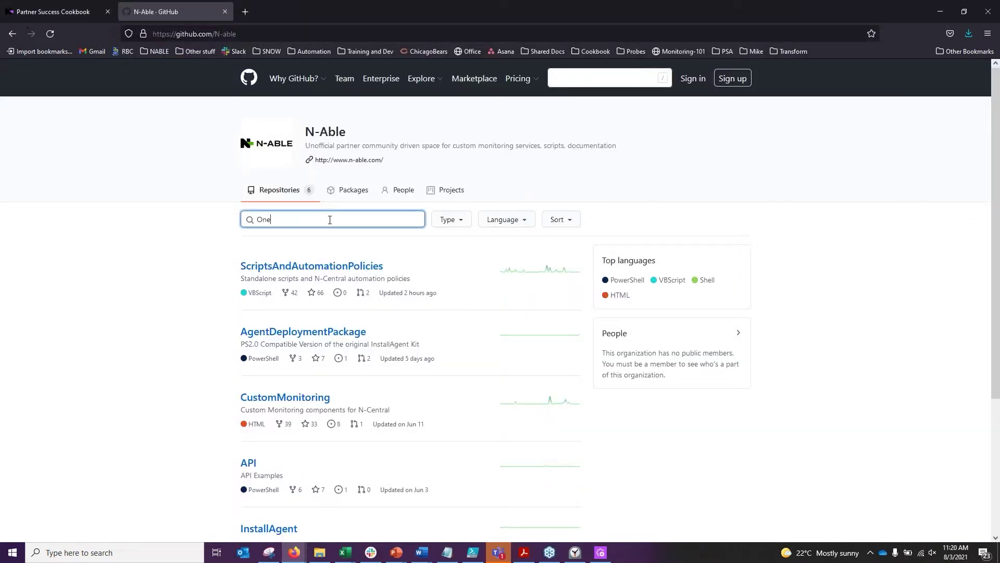
pyautogui.write('drive')
pyautogui.press('Return')
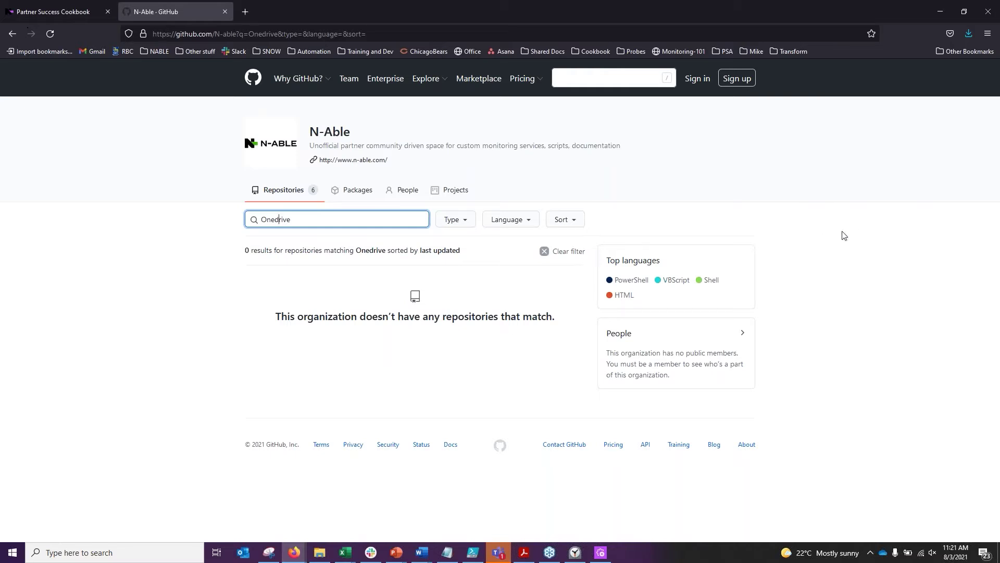
pyautogui.click(916, 218)
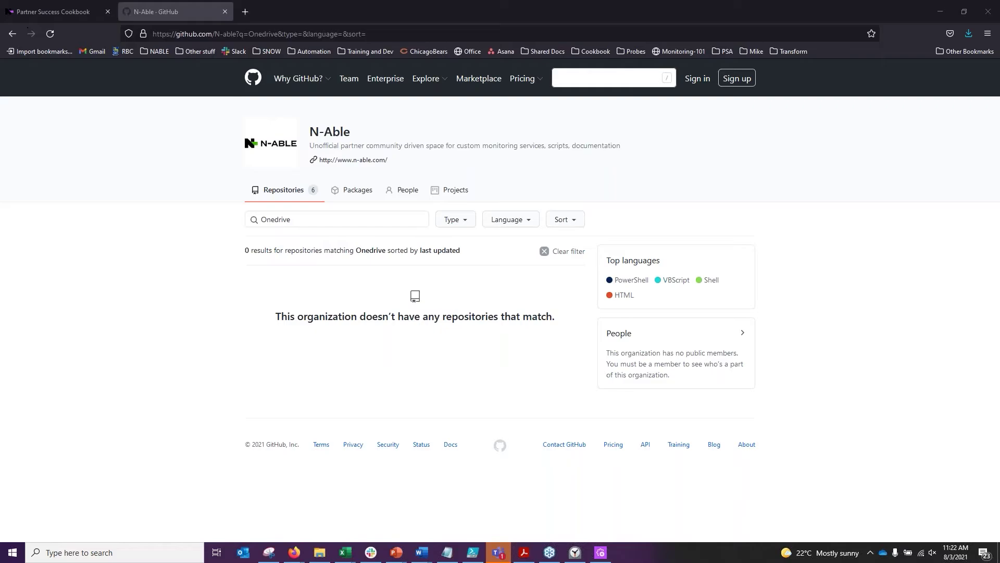
pyautogui.hotkey('alt', 'Tab')
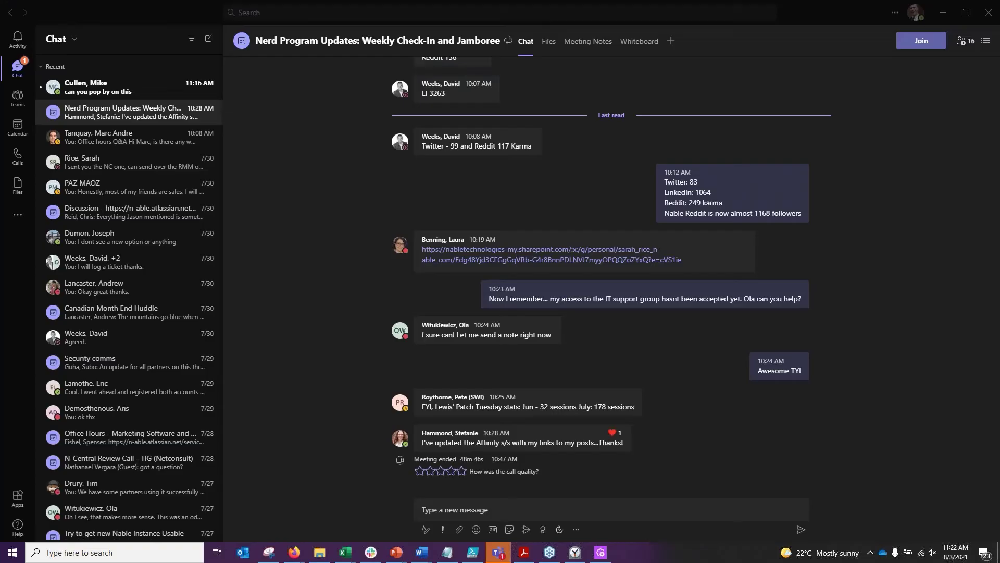
pyautogui.hotkey('alt', 'Tab')
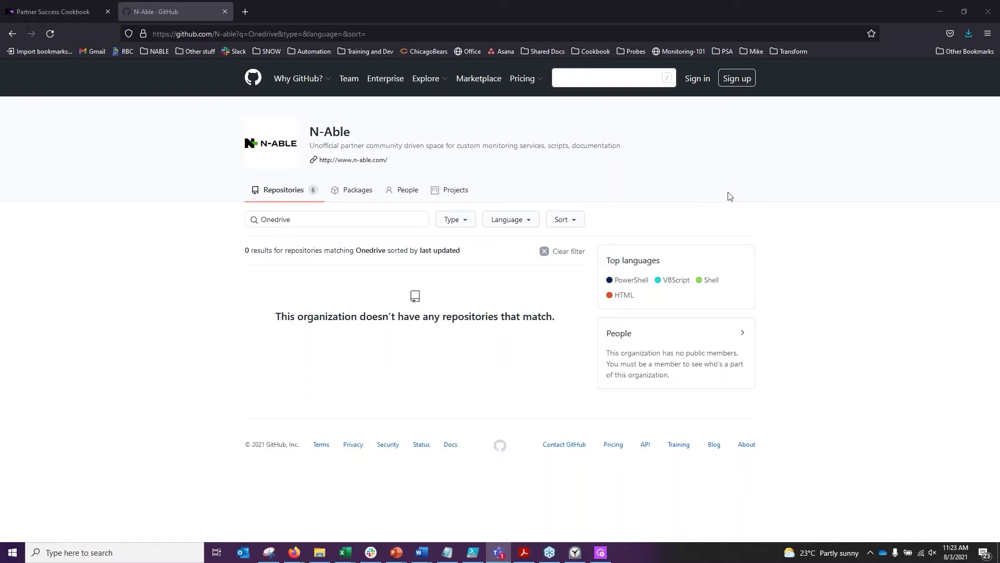
# Step: Open the downloaded policy file UserLogonTimeCheck_NC.amp in the policy editor
pyautogui.click(312, 6)
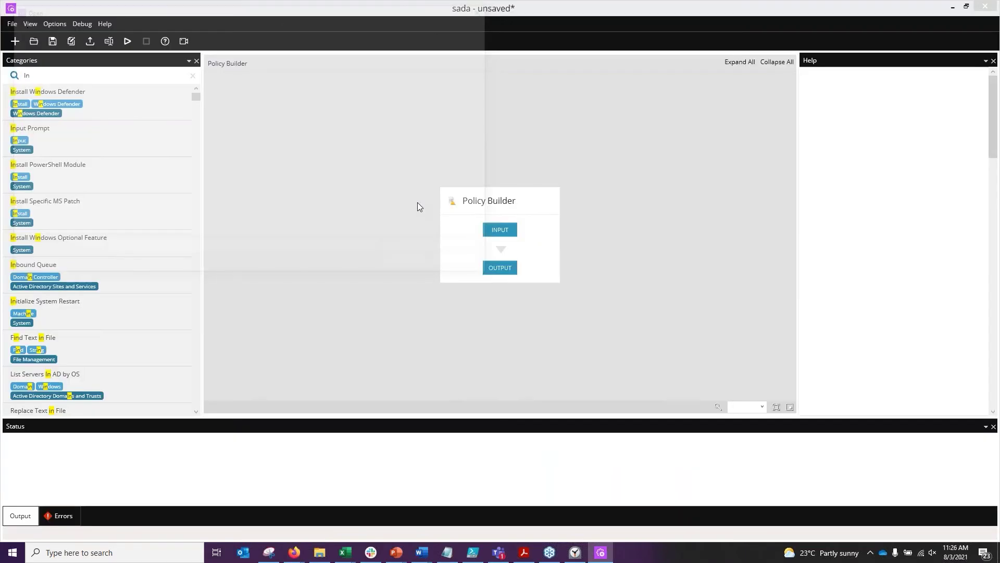
pyautogui.hotkey('ctrl', 'o')
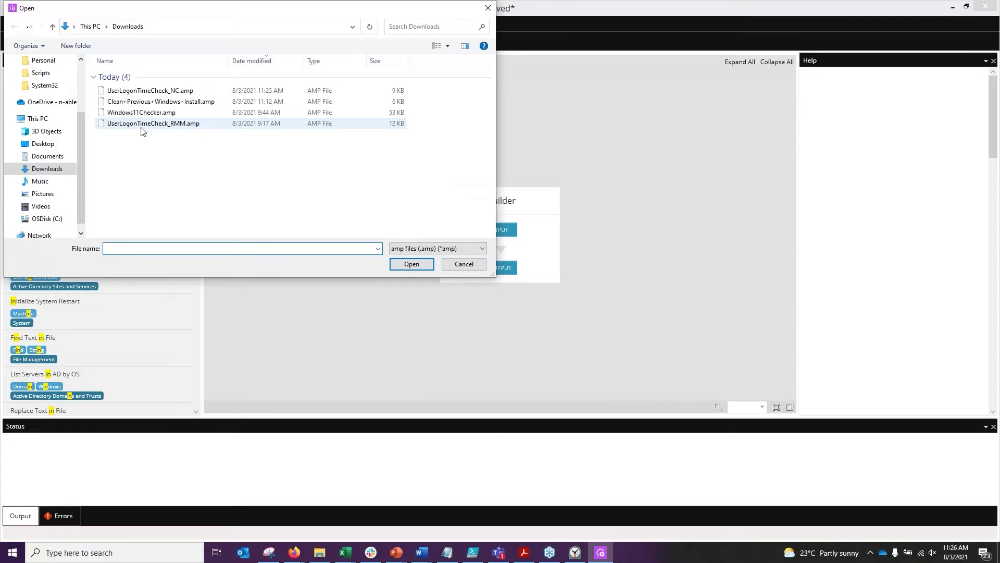
pyautogui.doubleClick(150, 90)
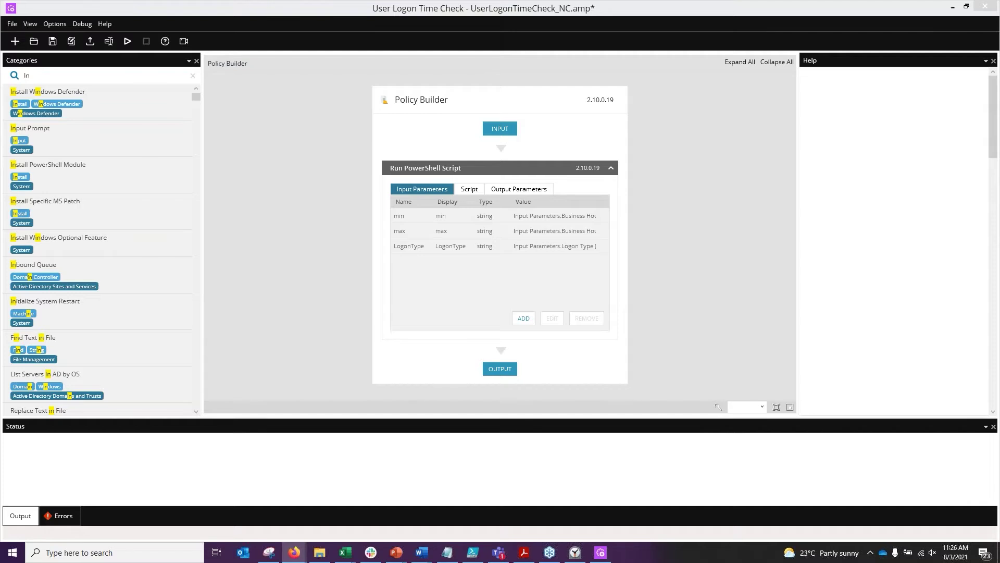
# Step: Switch to the browser and examine the logic description of the User Login Check Time Bound - N-central article and its linked Logon Types reference
pyautogui.hotkey('alt', 'Tab')
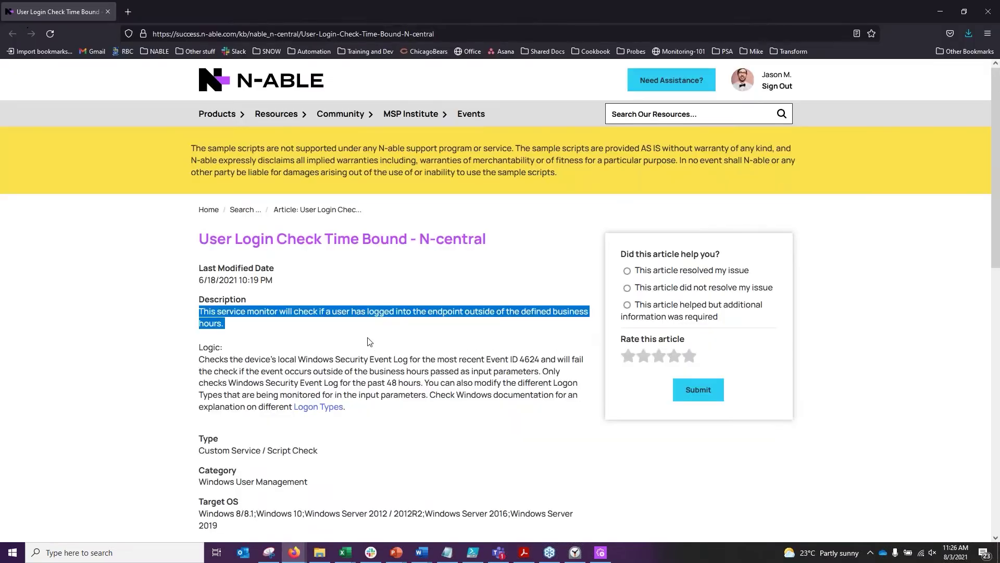
pyautogui.moveTo(200, 359); pyautogui.dragTo(278, 361)
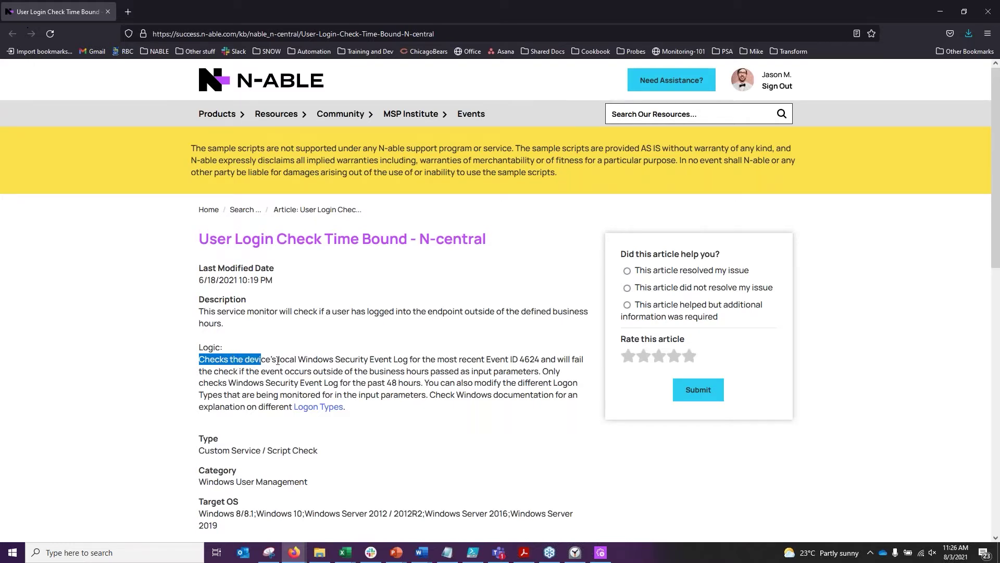
pyautogui.moveTo(279, 361); pyautogui.dragTo(284, 359)
pyautogui.moveTo(283, 359); pyautogui.dragTo(409, 359)
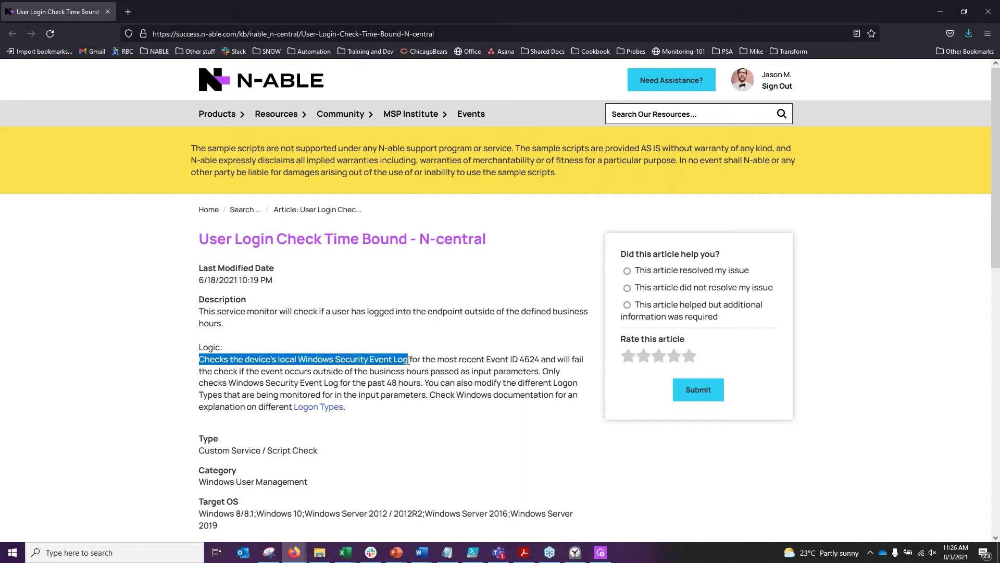
pyautogui.moveTo(557, 360); pyautogui.dragTo(301, 370)
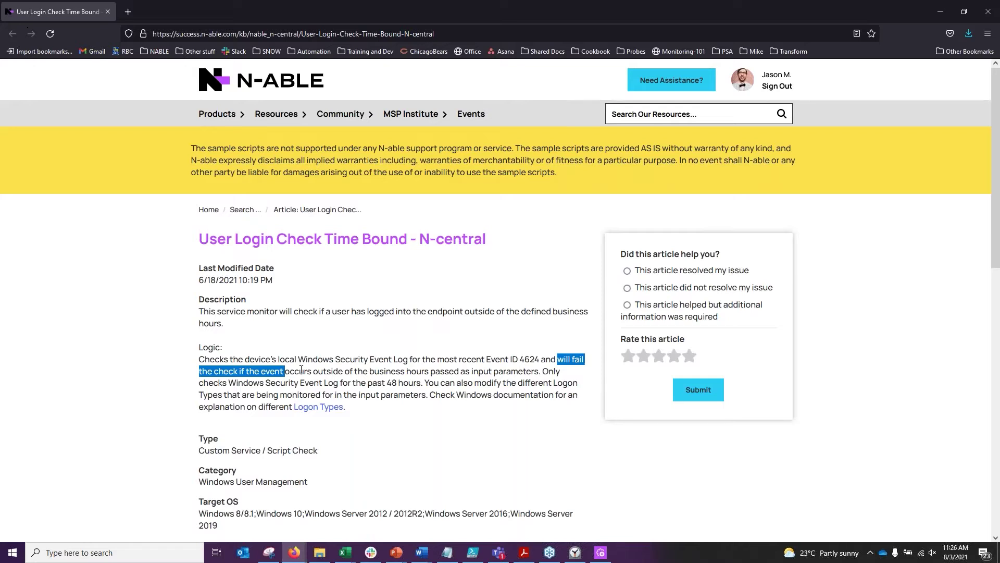
pyautogui.moveTo(301, 370); pyautogui.dragTo(345, 371)
pyautogui.click(402, 369)
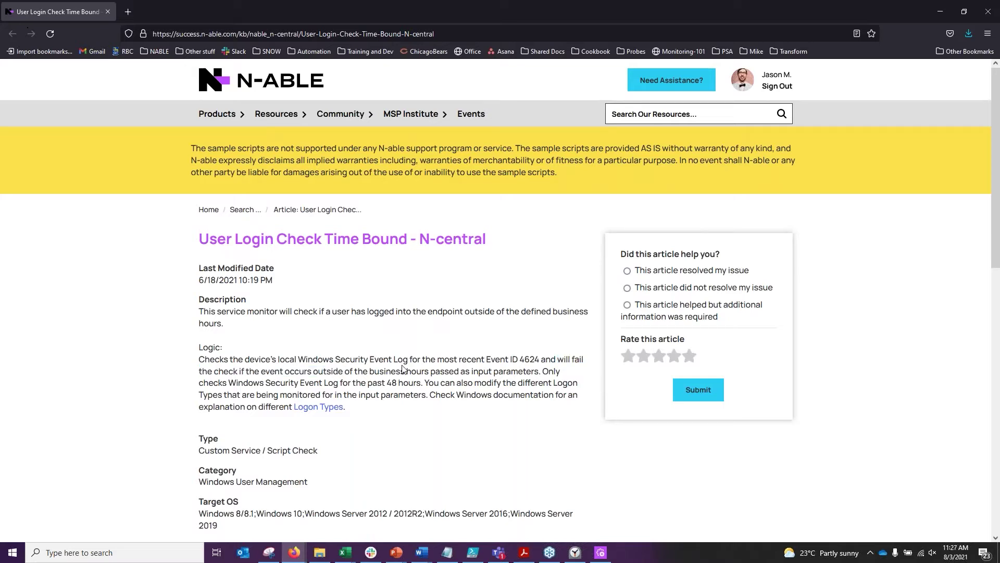
pyautogui.moveTo(404, 359); pyautogui.dragTo(399, 359)
pyautogui.click(317, 406)
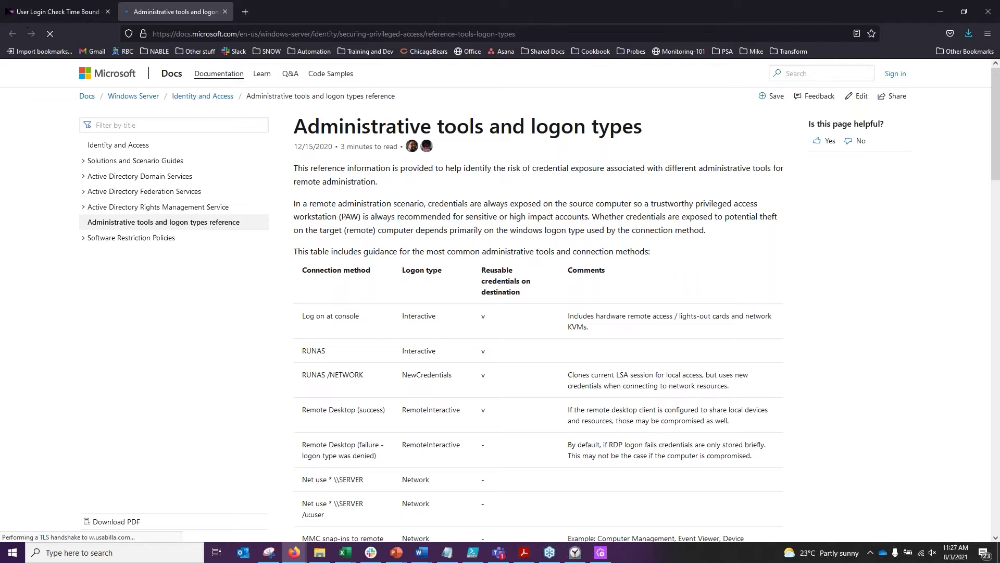
pyautogui.hotkey('ctrl', 'shift', 'Tab')
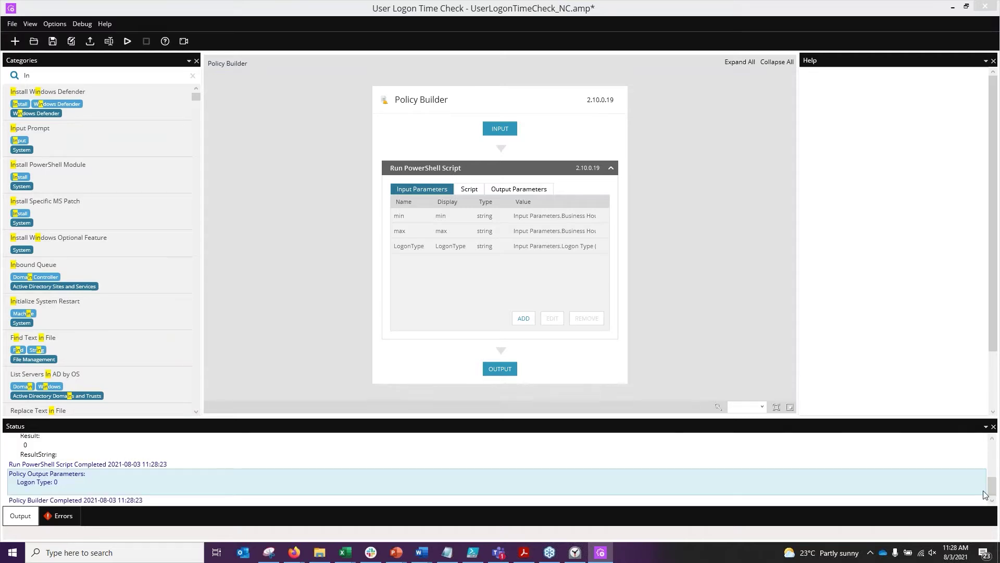
# Step: Examine the last login and input parameters in the User Logon Time Check run output, and return to the browser article
pyautogui.moveTo(991, 485); pyautogui.dragTo(991, 469)
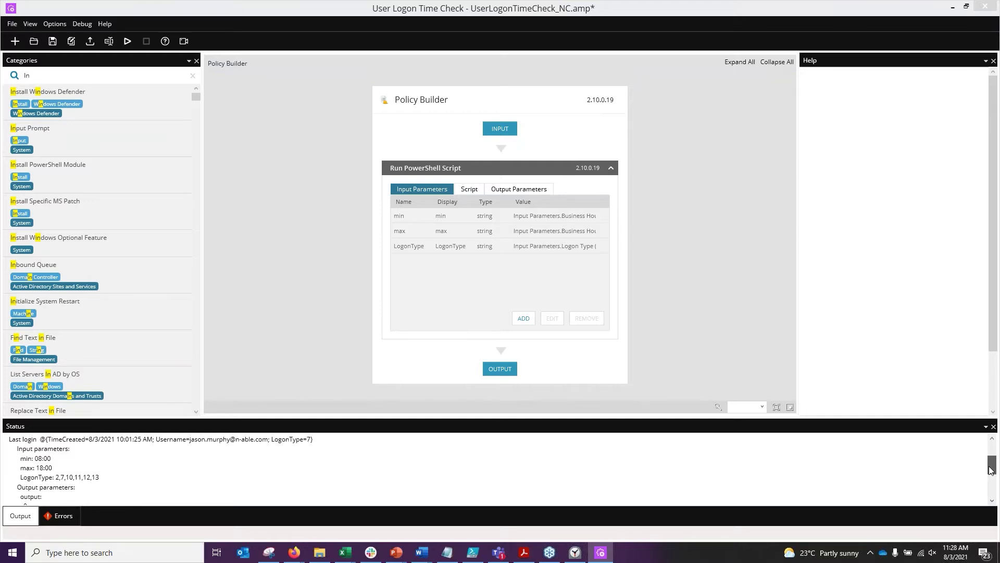
pyautogui.scroll(-1, 990, 470)
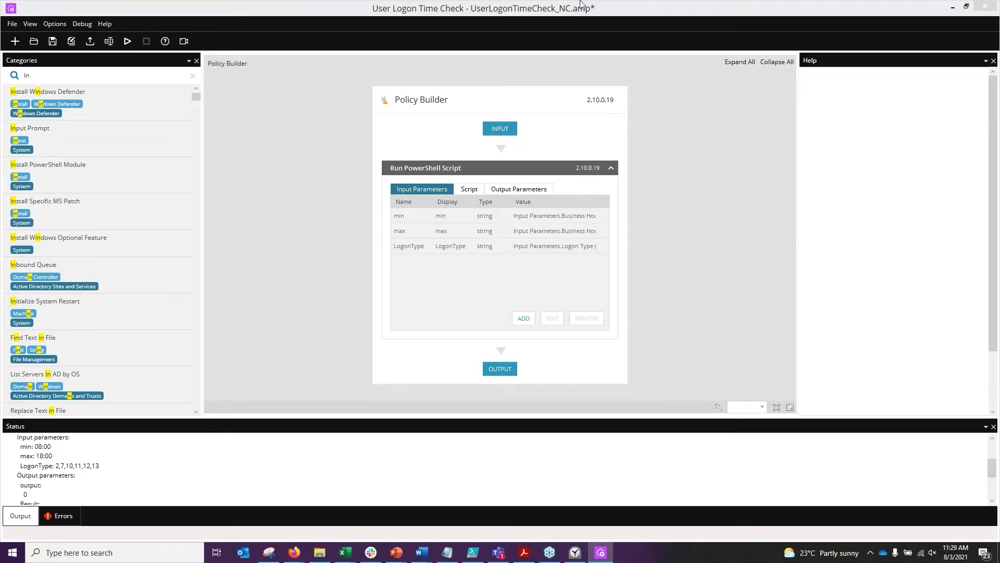
pyautogui.click(952, 7)
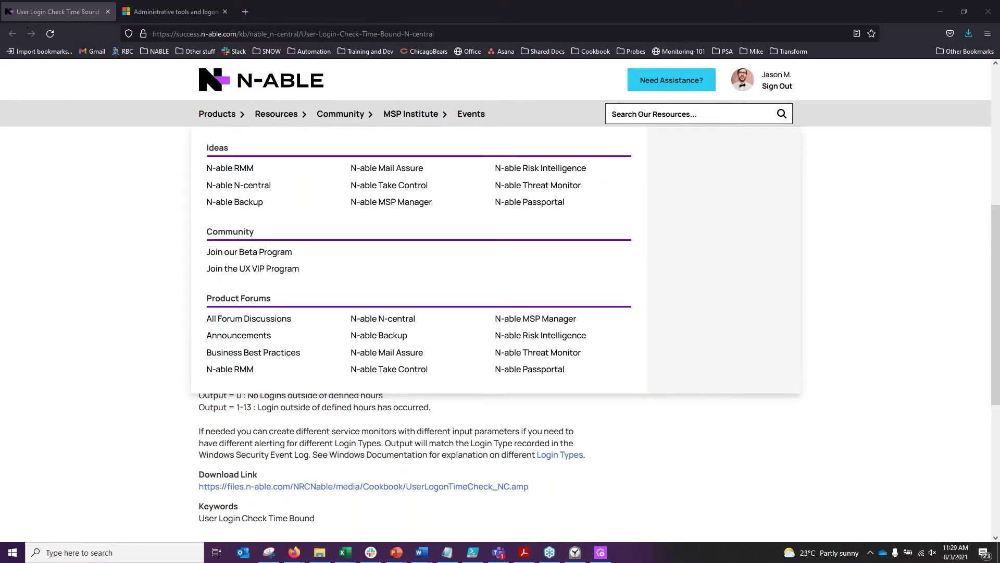
pyautogui.click(245, 12)
pyautogui.click(342, 12)
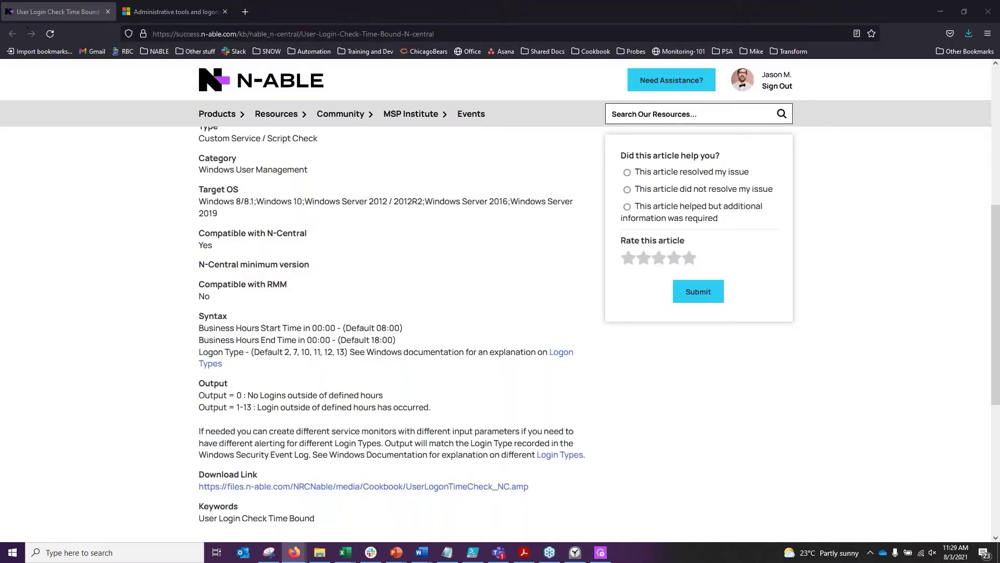
# Step: Open the r/Nable subreddit and read the update on splitting UI and agent/probe traffic in the "NABLE: What we are working on..." post
pyautogui.moveTo(469, 5); pyautogui.dragTo(470, 5)
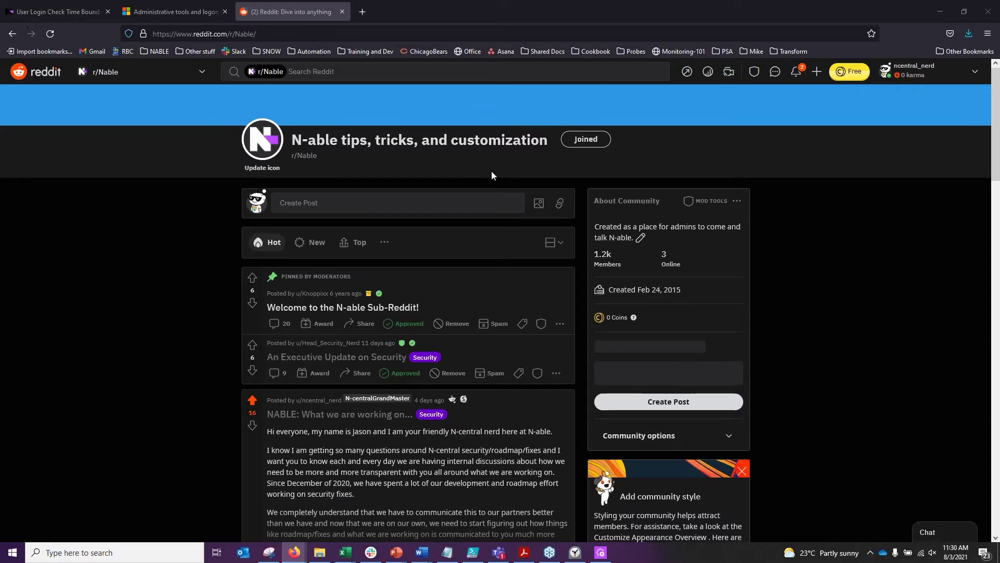
pyautogui.click(339, 414)
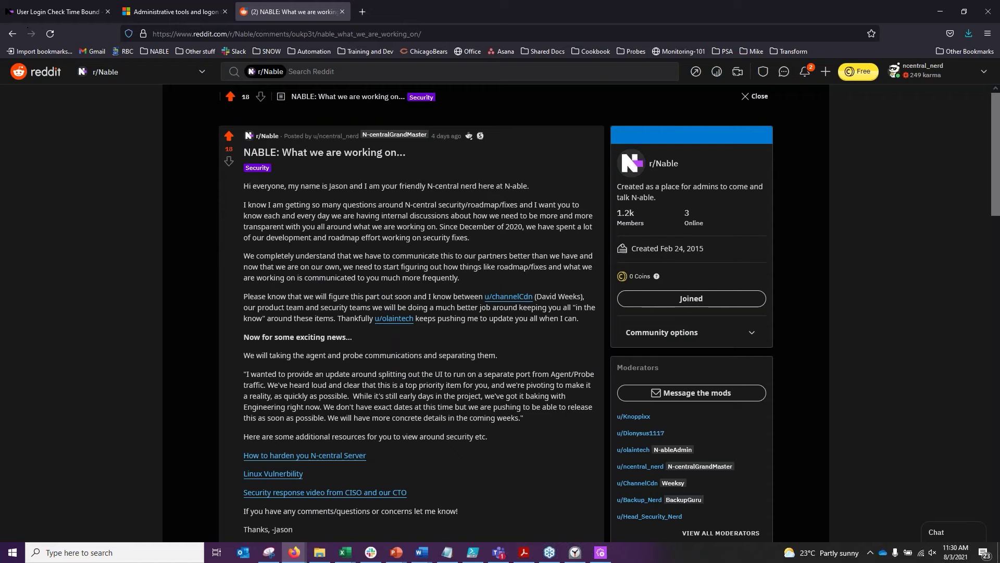
pyautogui.tripleClick(539, 417)
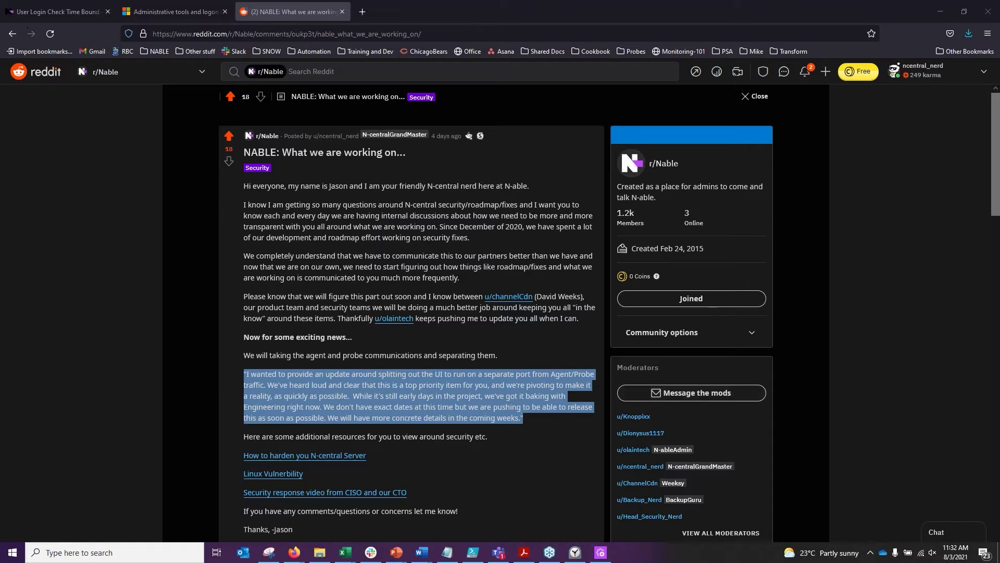
# Step: Switch to the policy editor and clear the object search to list all object categories
pyautogui.click(601, 547)
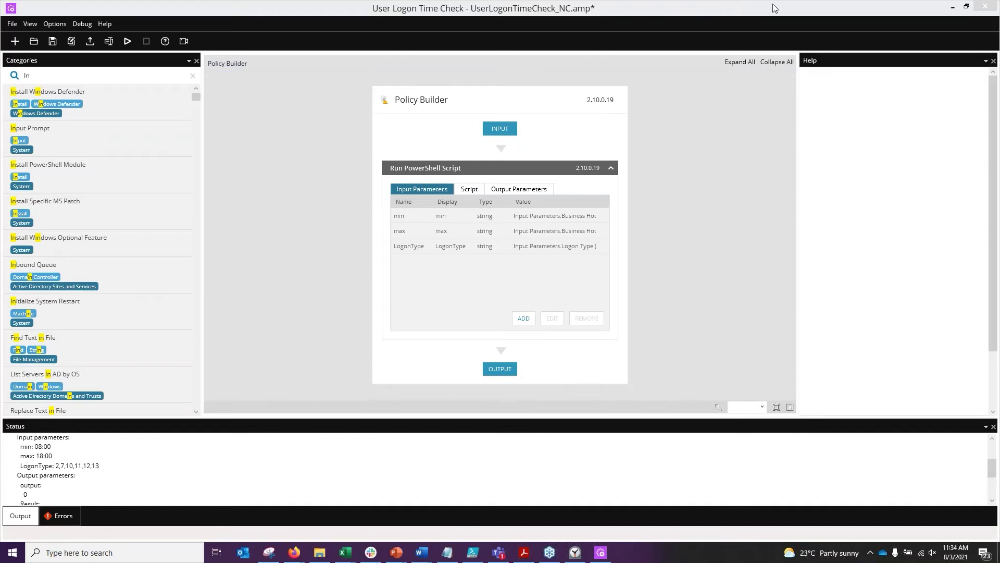
pyautogui.click(952, 7)
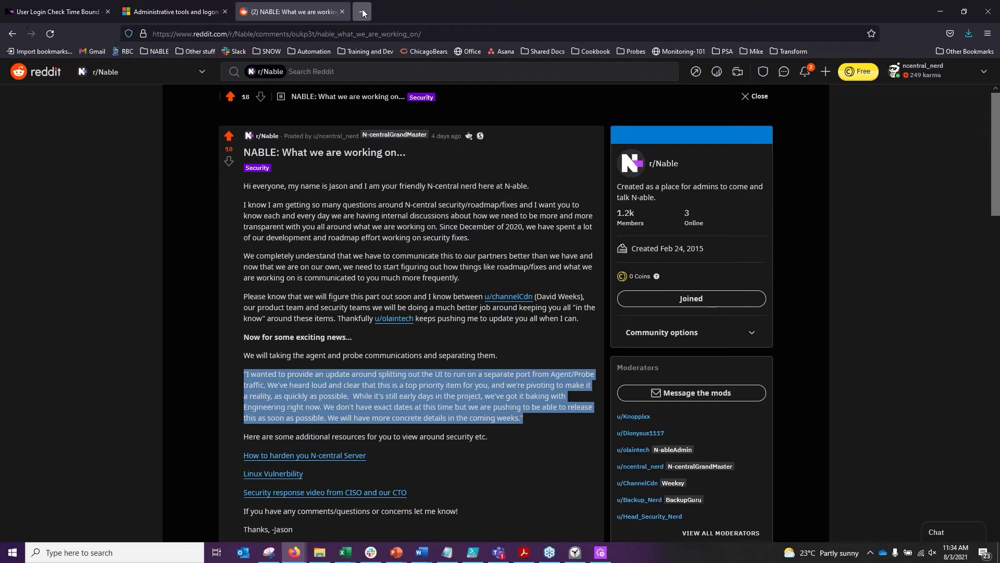
pyautogui.click(362, 11)
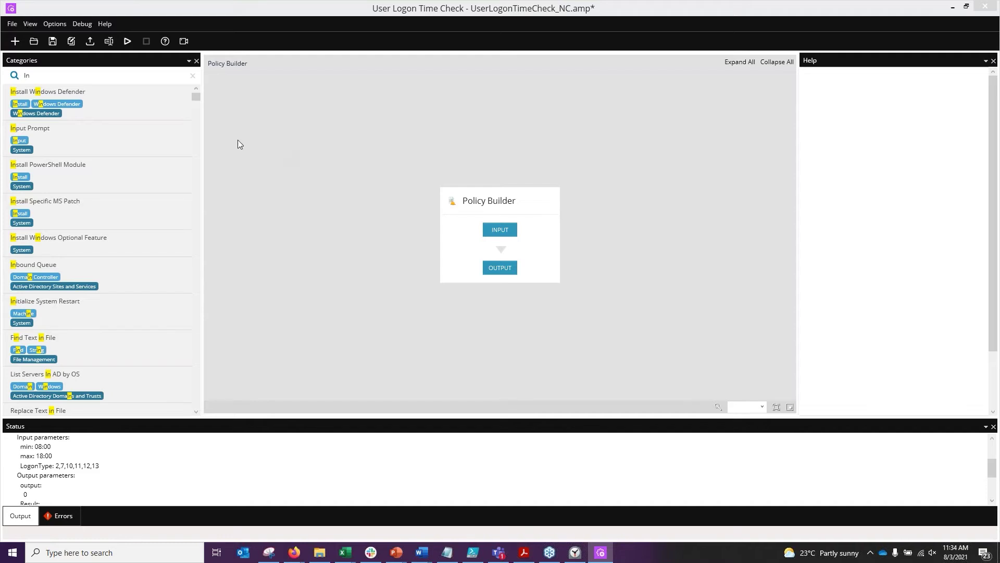
pyautogui.click(134, 76)
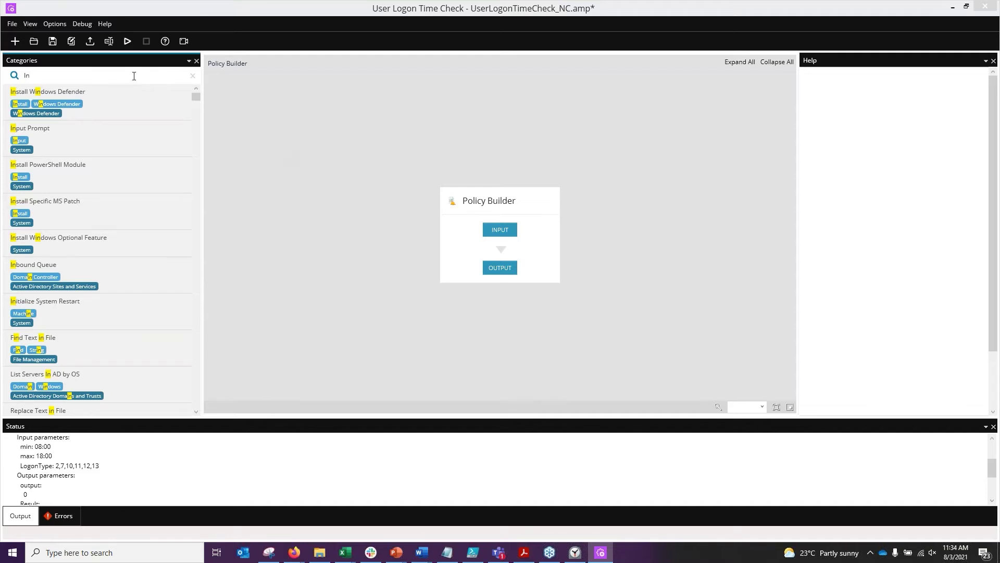
pyautogui.press('BackSpace')
pyautogui.press('BackSpace')
# Step: Add the Connect to ESXi host or vCenter server object to the policy, followed by Restart ESXi Host Service (VMware)
pyautogui.scroll(1, 199, 312)
pyautogui.moveTo(200, 299); pyautogui.dragTo(201, 291)
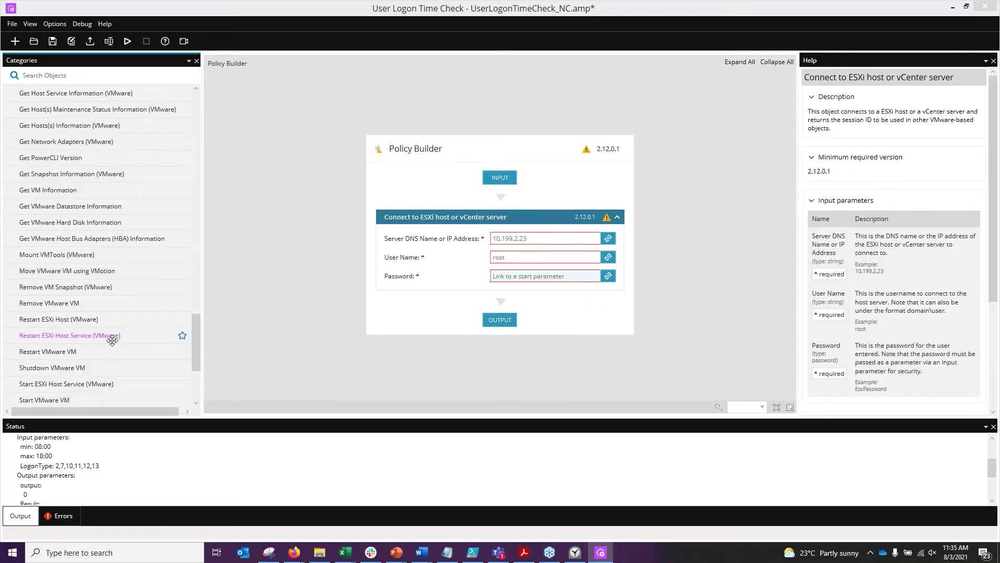
pyautogui.moveTo(116, 335); pyautogui.dragTo(518, 311)
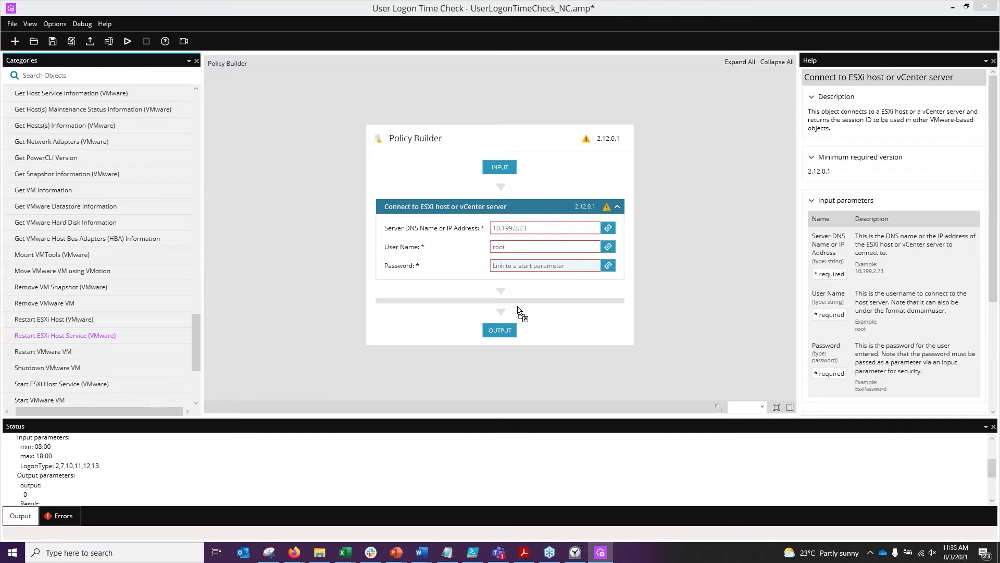
pyautogui.moveTo(518, 310); pyautogui.dragTo(516, 312)
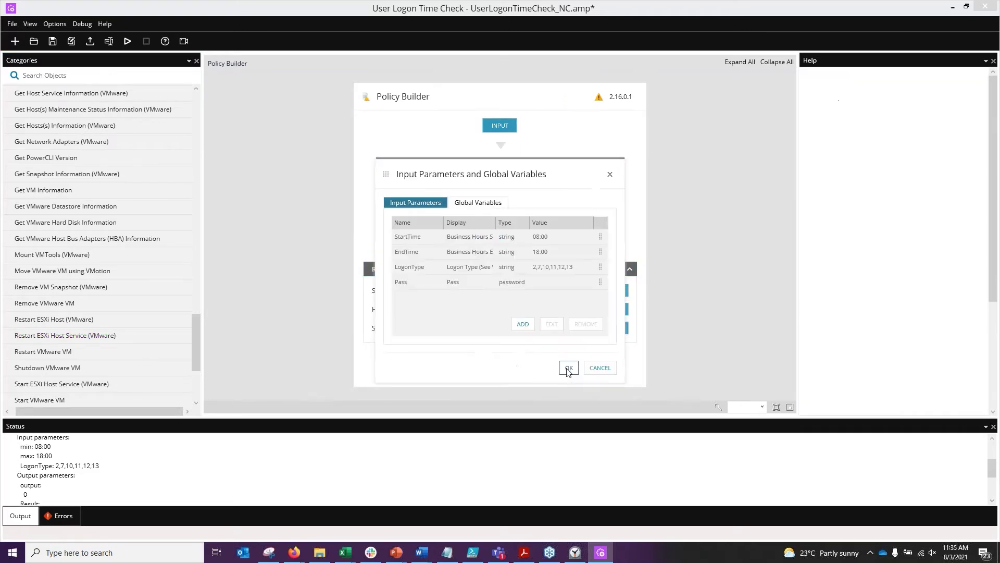
# Step: Save the password-type input parameter Pass and link the ESXi connection's Password to it
pyautogui.click(569, 370)
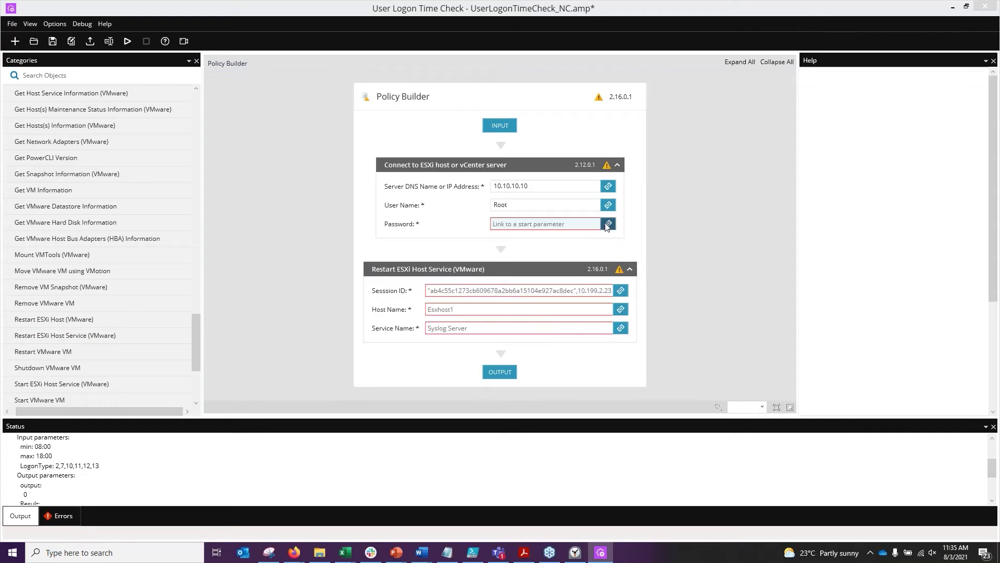
pyautogui.click(607, 225)
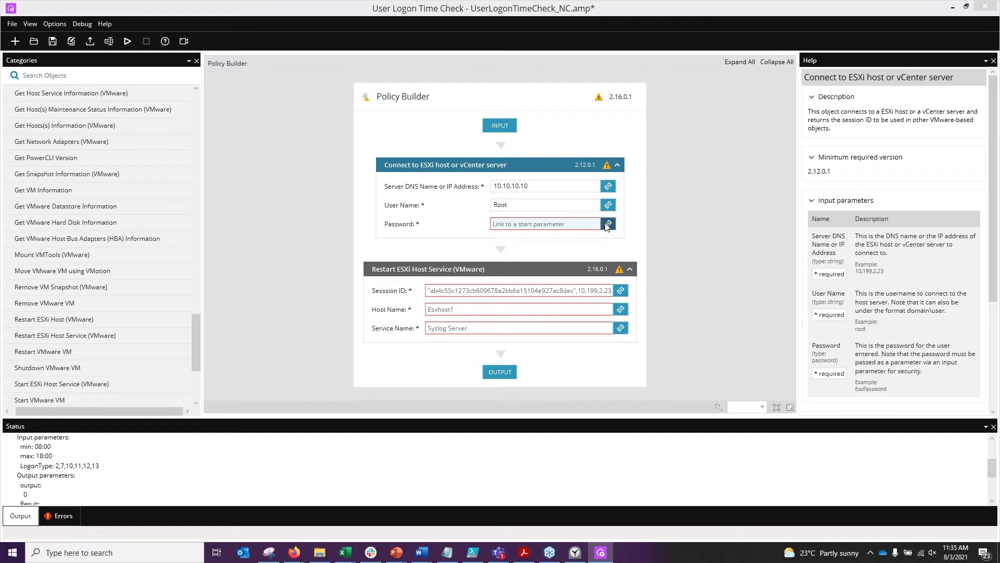
pyautogui.click(607, 225)
pyautogui.click(536, 392)
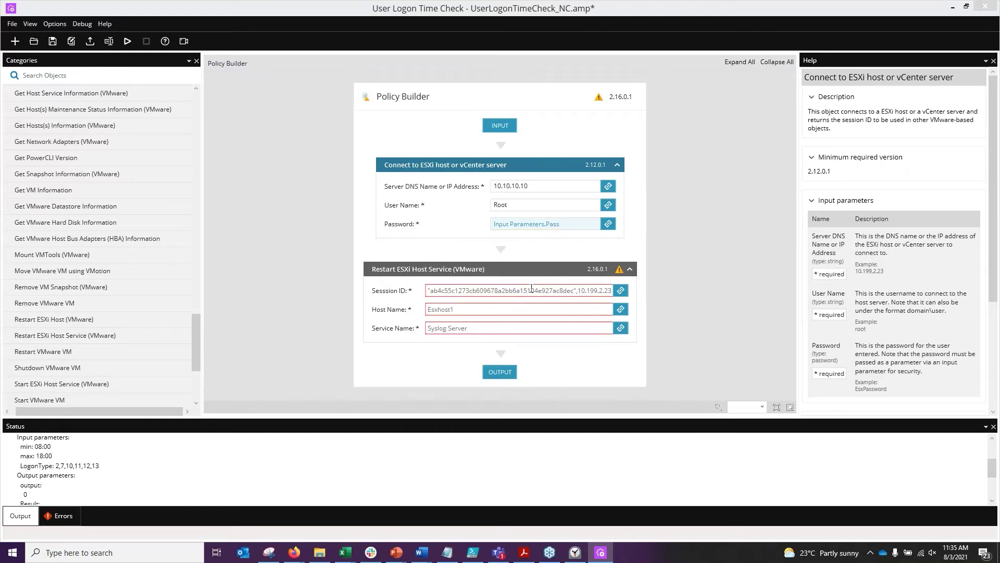
# Step: Link the Restart ESXi Host Service session ID to the ESXi connection's Session ID and set its host name to VMWARESVR101
pyautogui.click(531, 290)
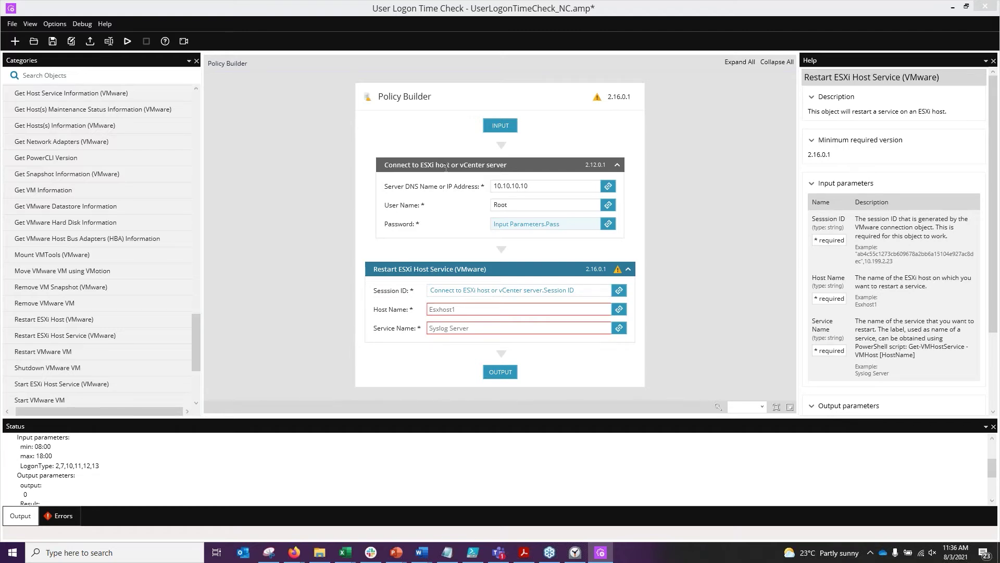
pyautogui.click(482, 310)
pyautogui.write('VMWARESV')
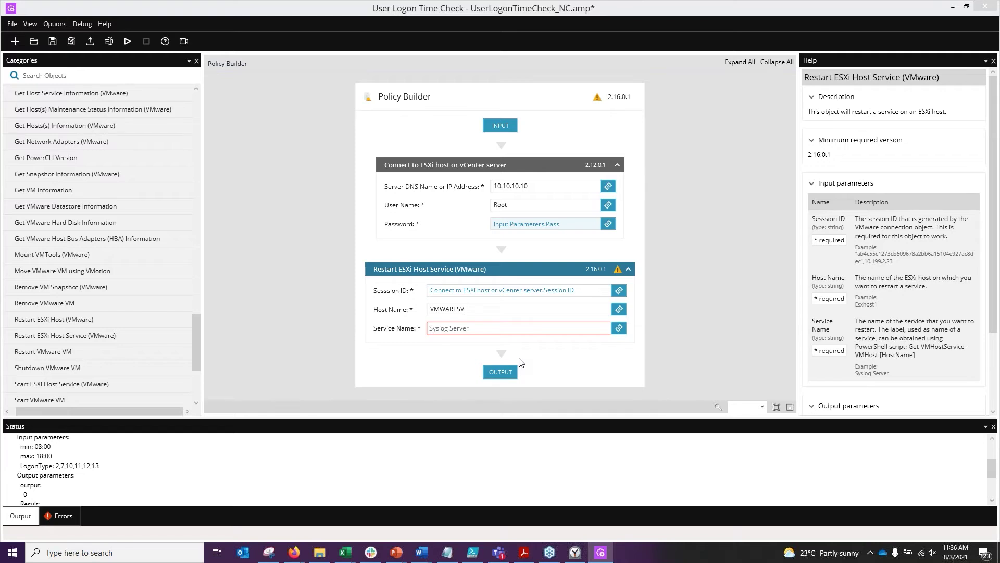
pyautogui.write('R101')
pyautogui.click(485, 329)
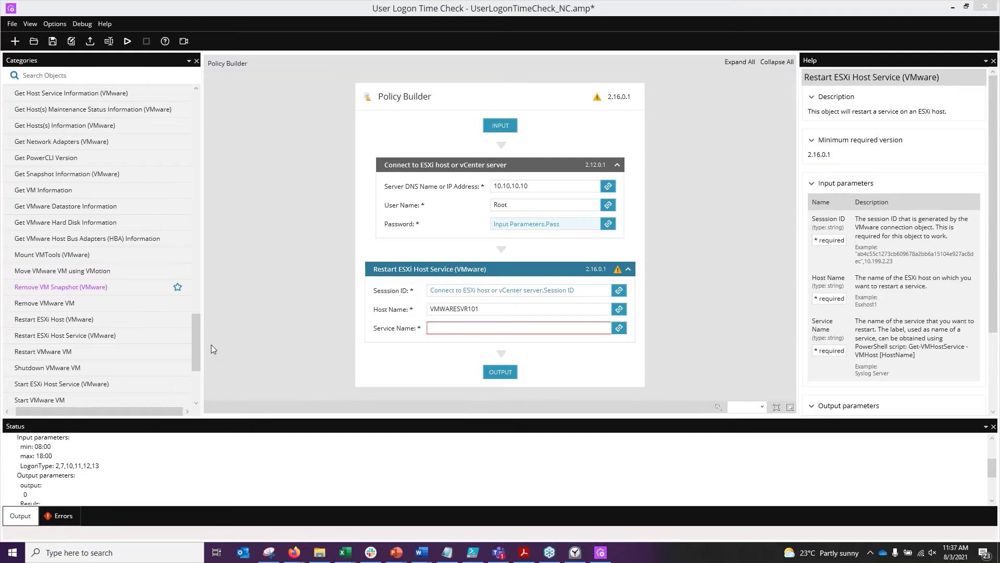
# Step: Examine the Telnet and User Management categories in the object list
pyautogui.moveTo(196, 320); pyautogui.dragTo(192, 273)
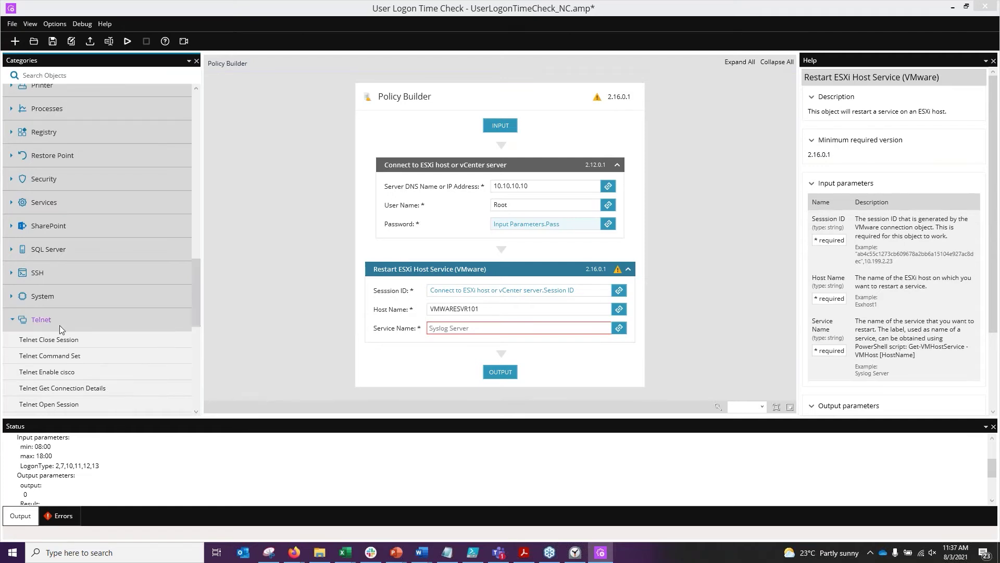
pyautogui.moveTo(197, 299); pyautogui.dragTo(198, 313)
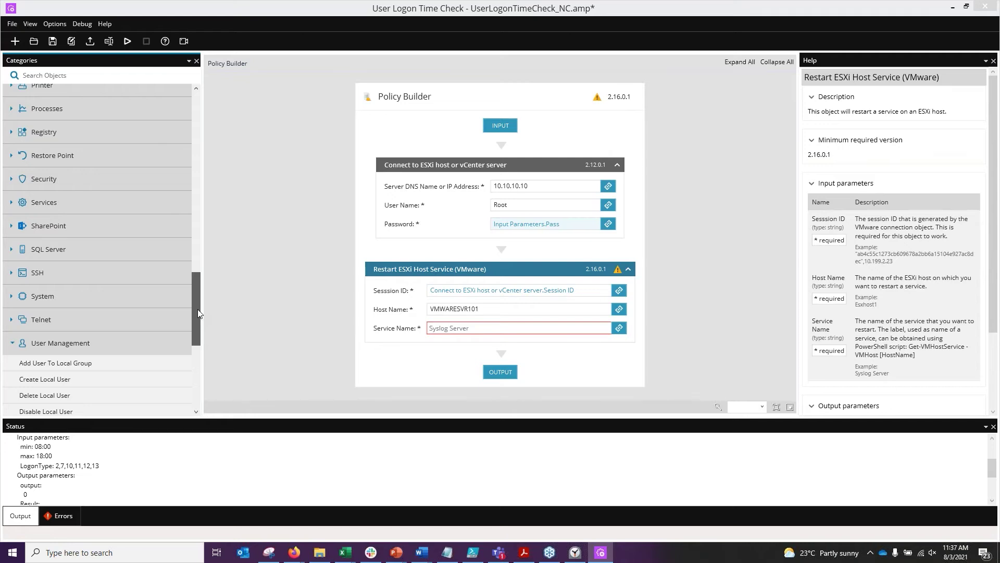
pyautogui.moveTo(198, 313); pyautogui.dragTo(198, 352)
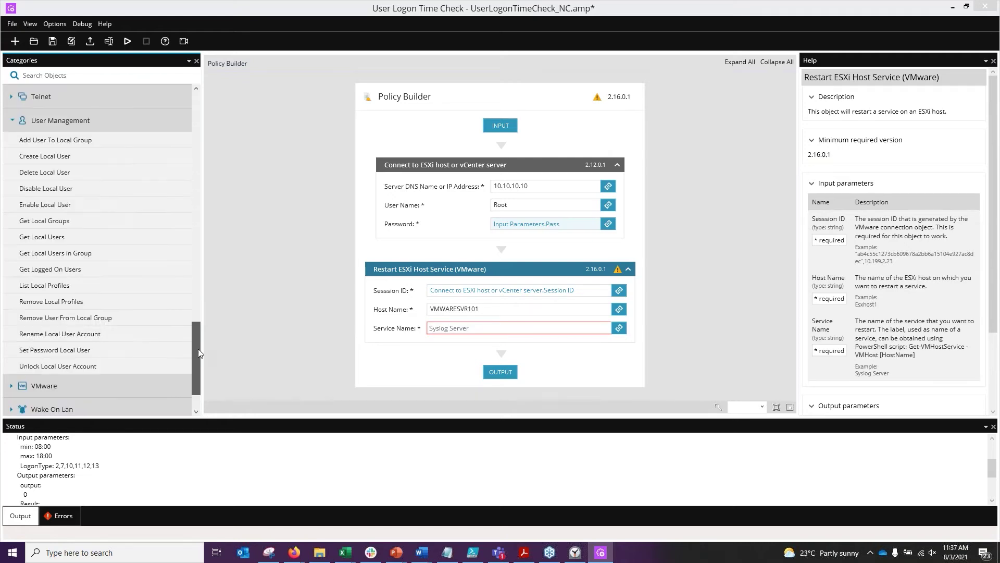
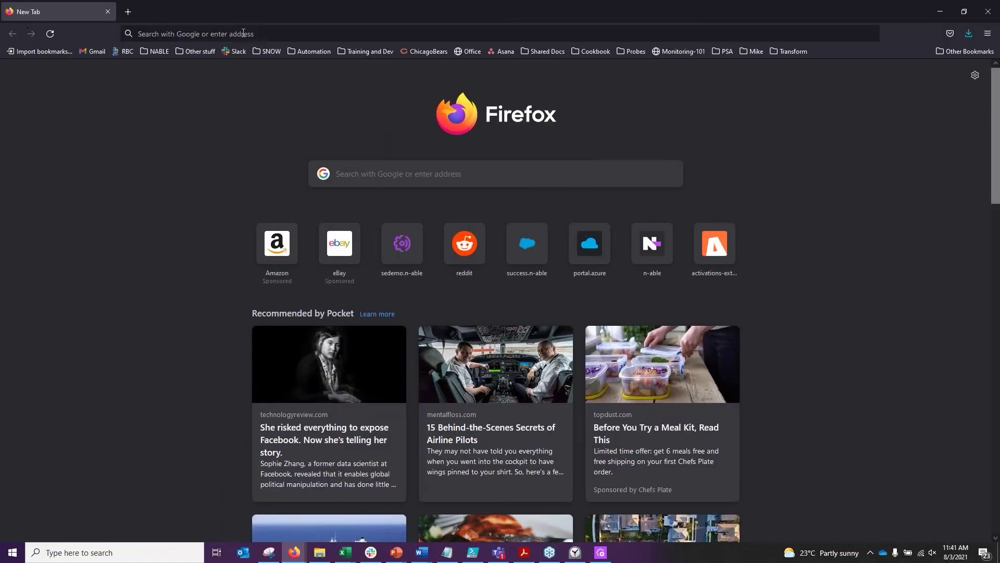
# Step: Open the N-able MSP Success Center at success.n-able.com in the empty browser tab
pyautogui.click(250, 32)
pyautogui.write('s')
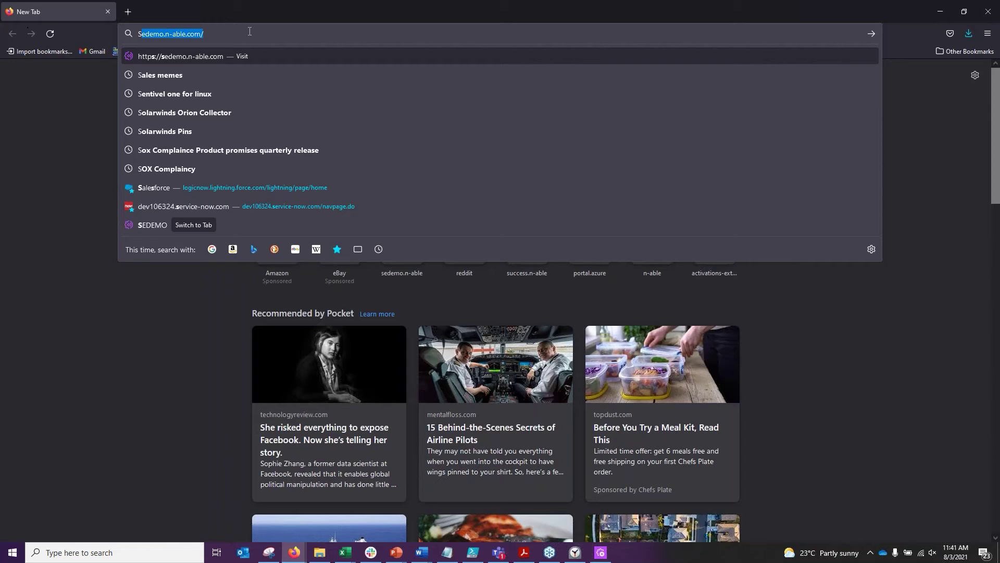
pyautogui.write('uu')
pyautogui.press('BackSpace')
pyautogui.write('ccess')
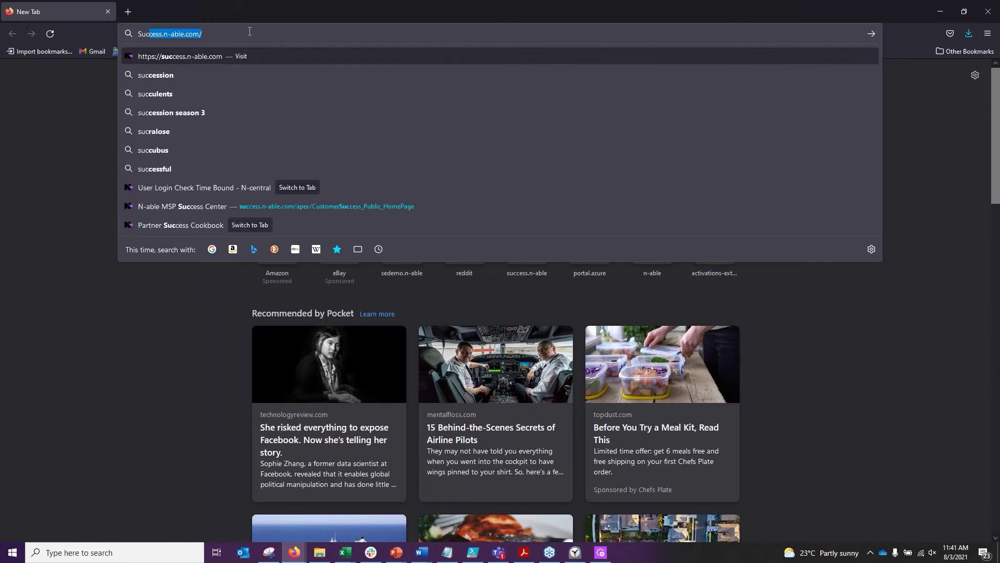
pyautogui.press('Return')
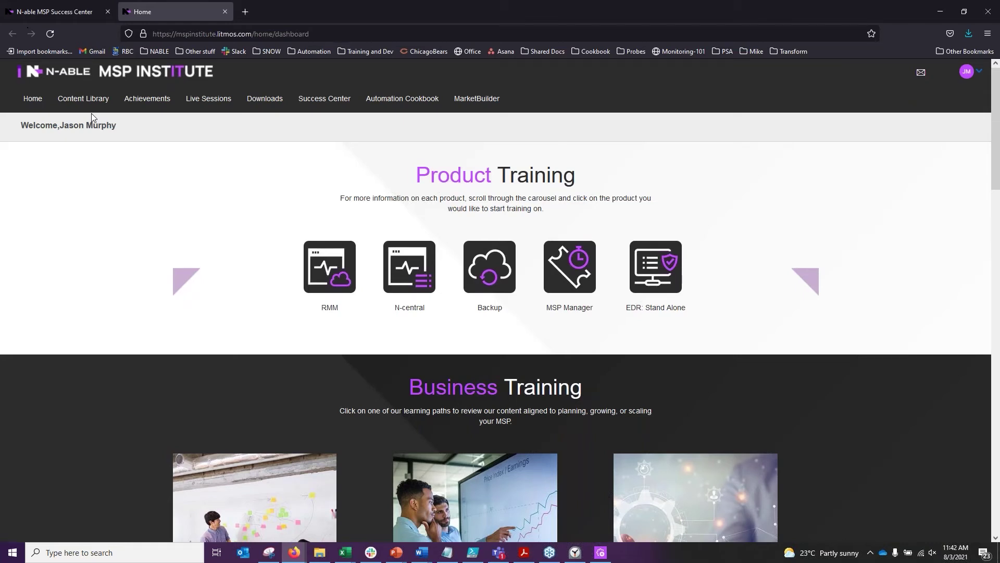
# Step: Open the MSP Institute content library and filter it by the Head Nerd Filters topic
pyautogui.click(84, 99)
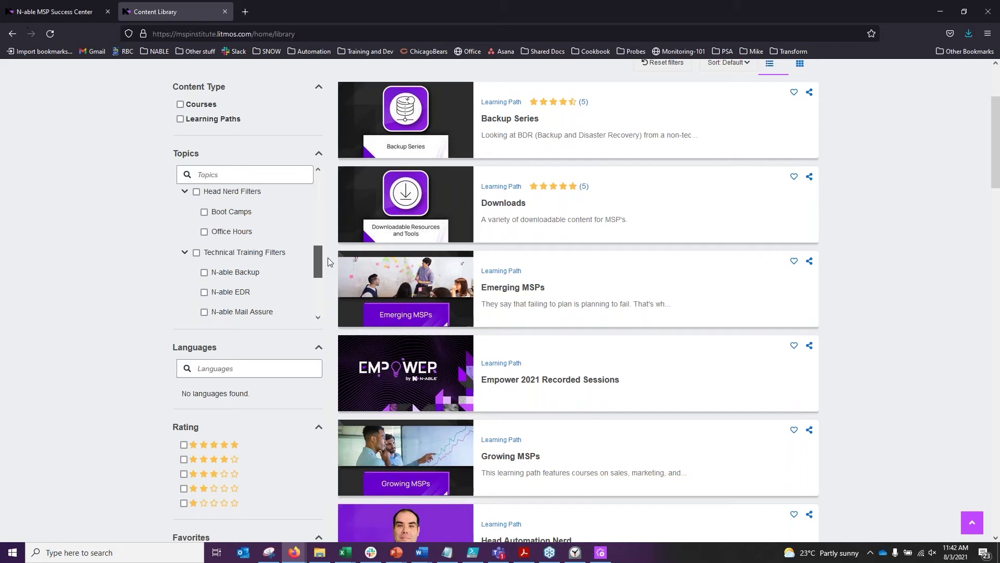
pyautogui.click(196, 191)
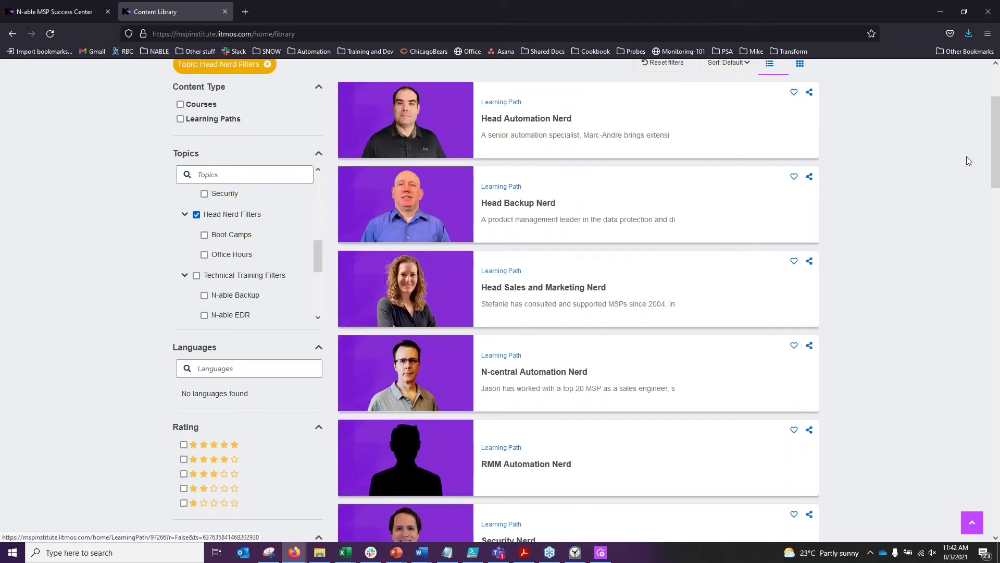
pyautogui.moveTo(996, 151); pyautogui.dragTo(997, 153)
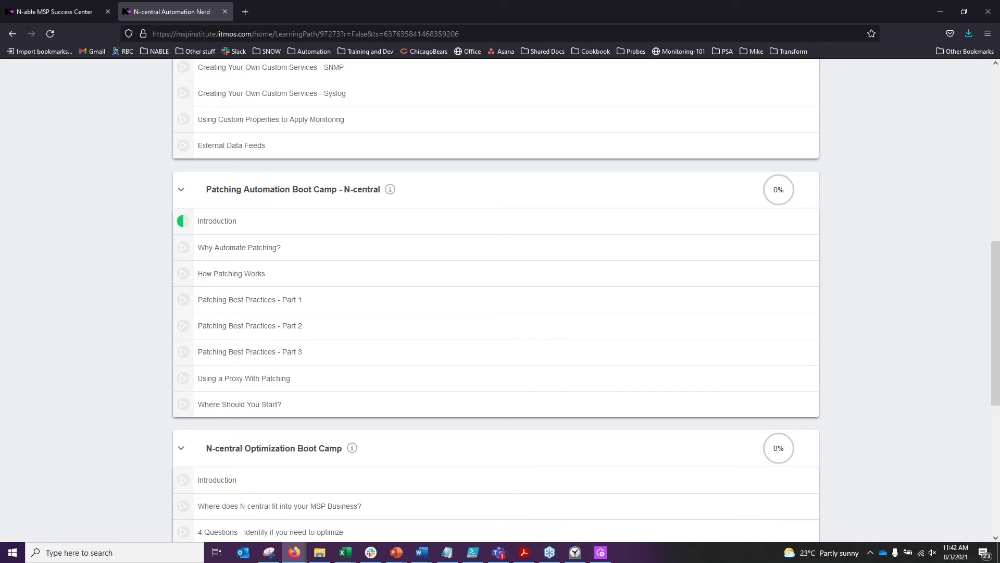
# Step: Examine the boot camp courses in the N-central Automation Nerd learning path and return to the content library, filtered by Office Hours
pyautogui.press('Home')
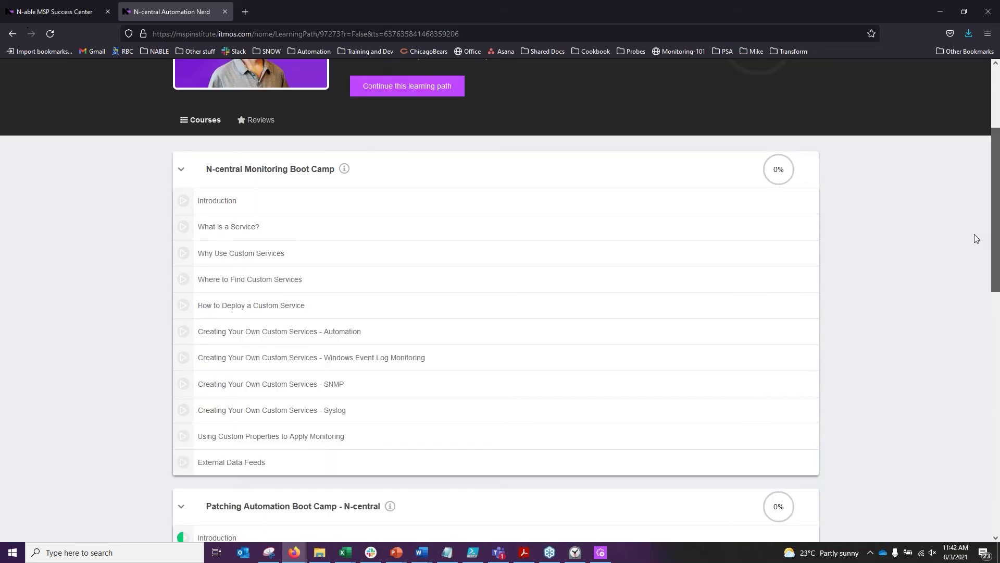
pyautogui.press('End')
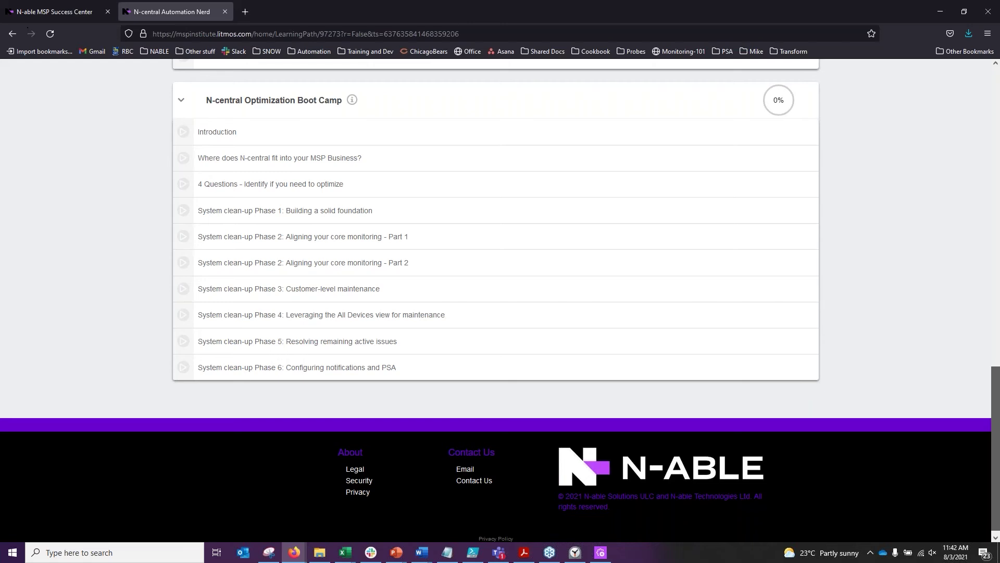
pyautogui.hotkey('alt', 'Left')
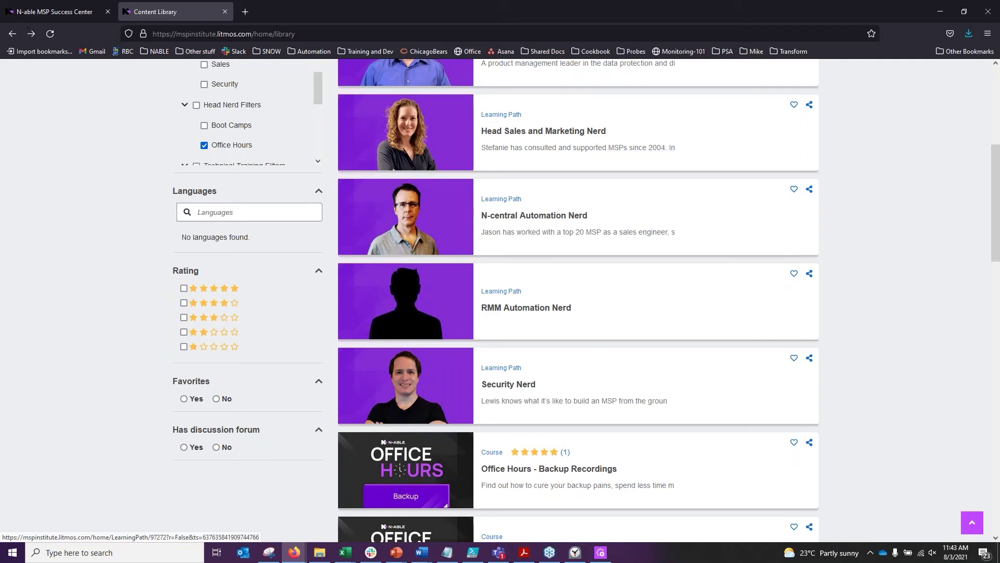
pyautogui.scroll(5, 405, 386)
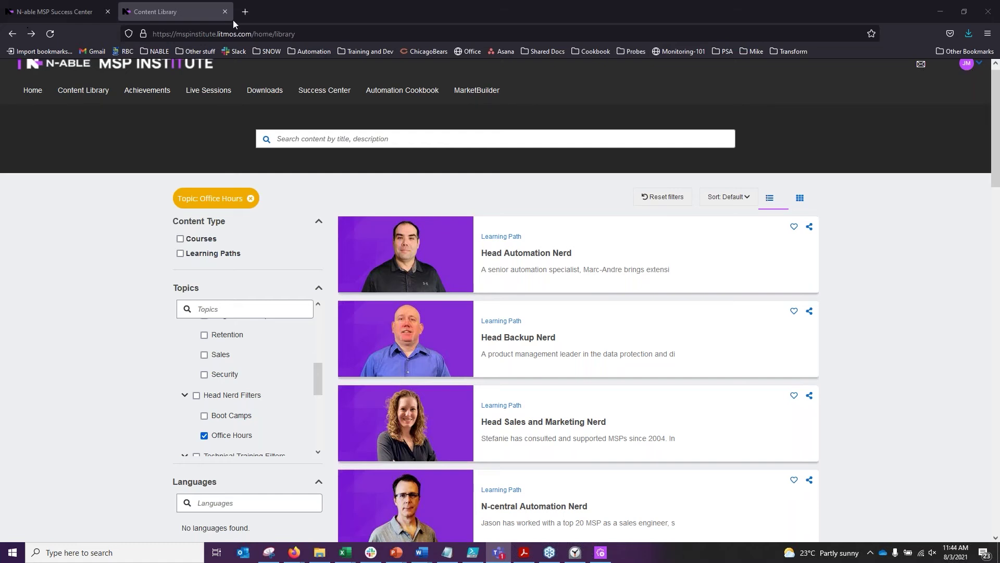
# Step: Return to the Automation Cookbook, open the Windows 11 Compatibility Checker - NC article and read its description of the script's origin
pyautogui.click(69, 4)
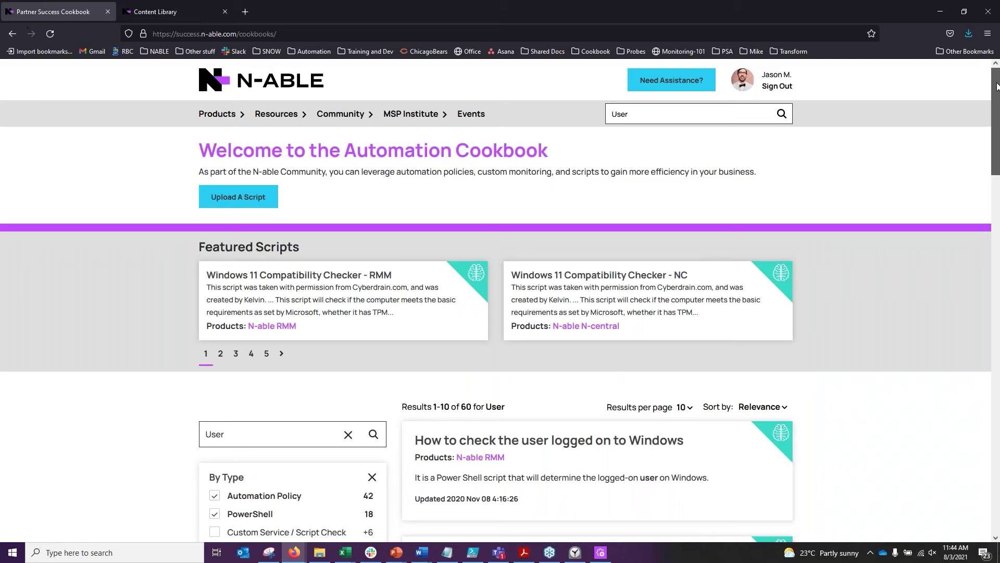
pyautogui.moveTo(996, 86); pyautogui.dragTo(996, 90)
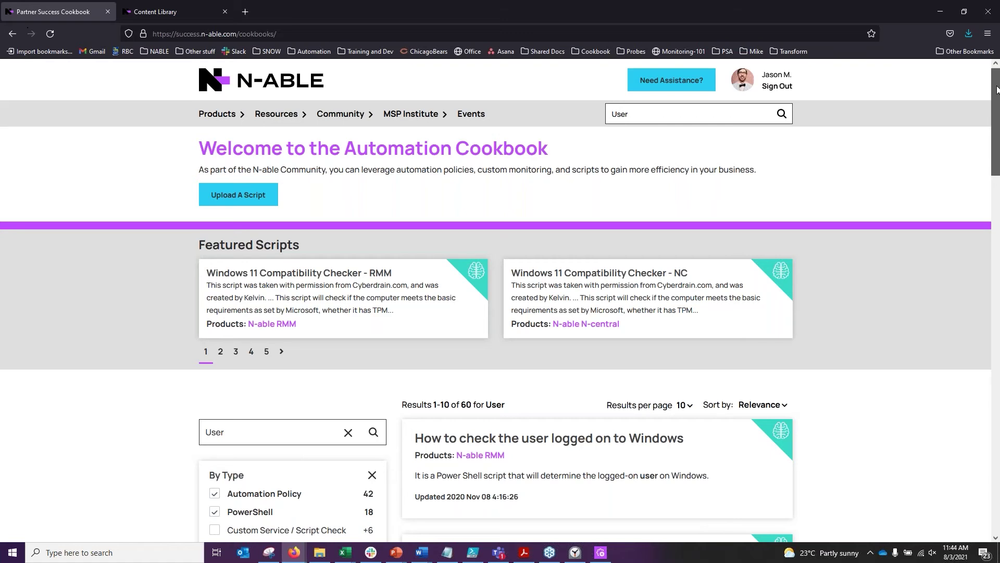
pyautogui.scroll(-1, 997, 90)
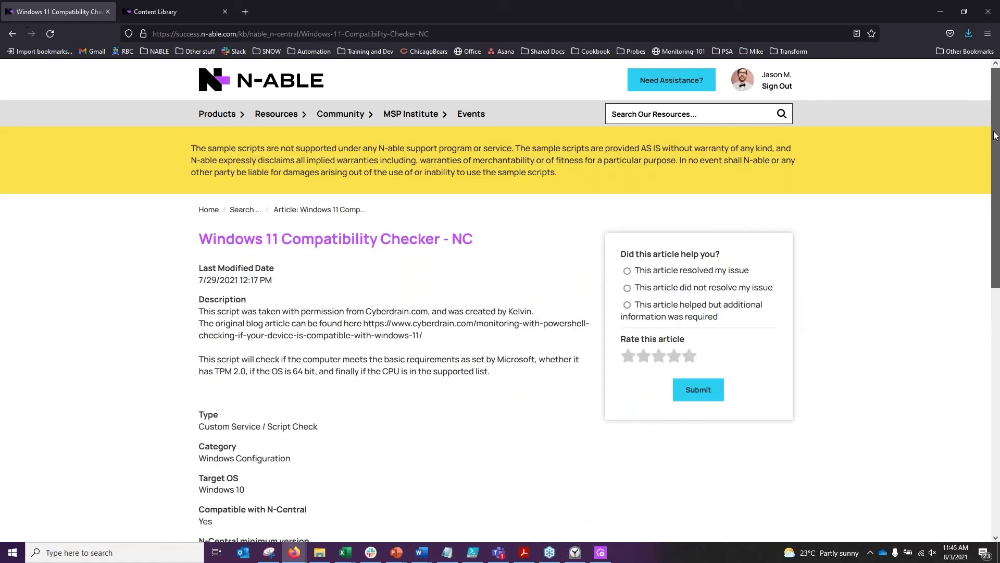
pyautogui.moveTo(995, 135); pyautogui.dragTo(996, 174)
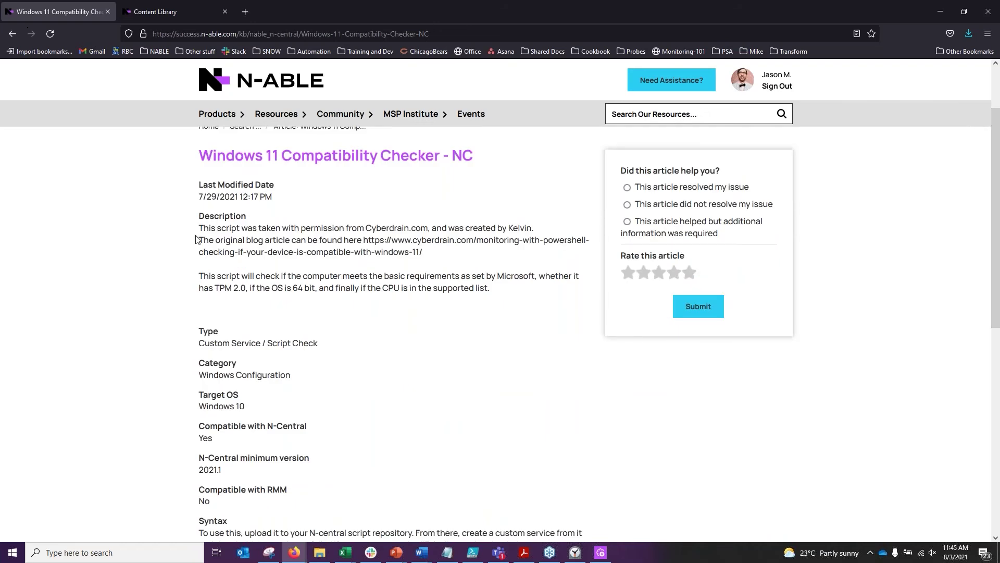
pyautogui.moveTo(257, 228); pyautogui.dragTo(535, 228)
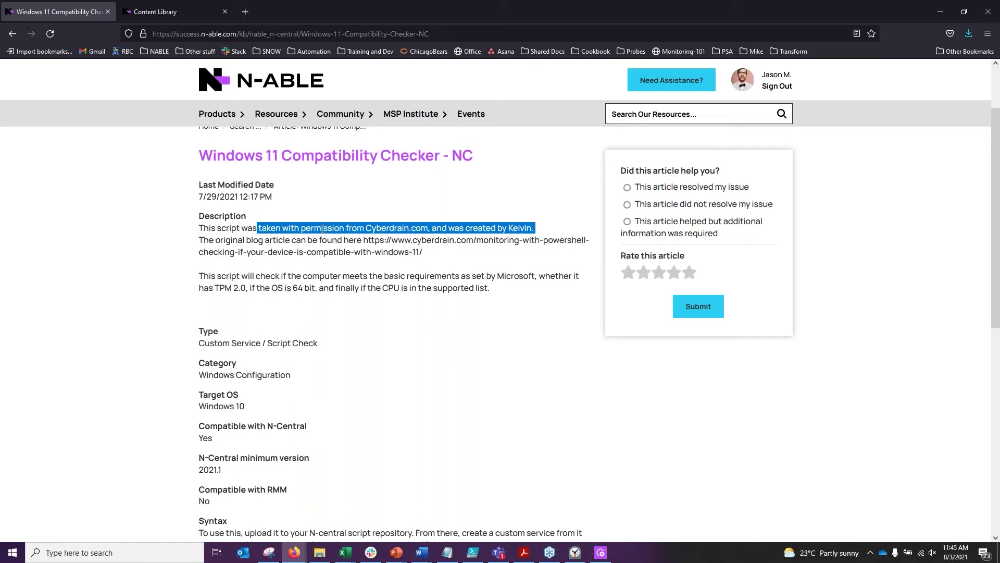
pyautogui.click(322, 227)
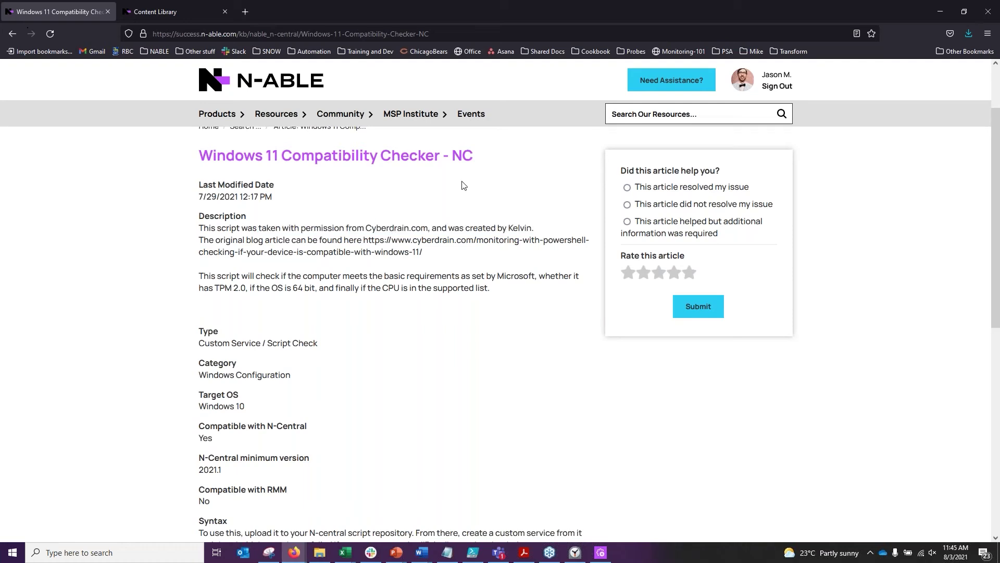
pyautogui.tripleClick(477, 162)
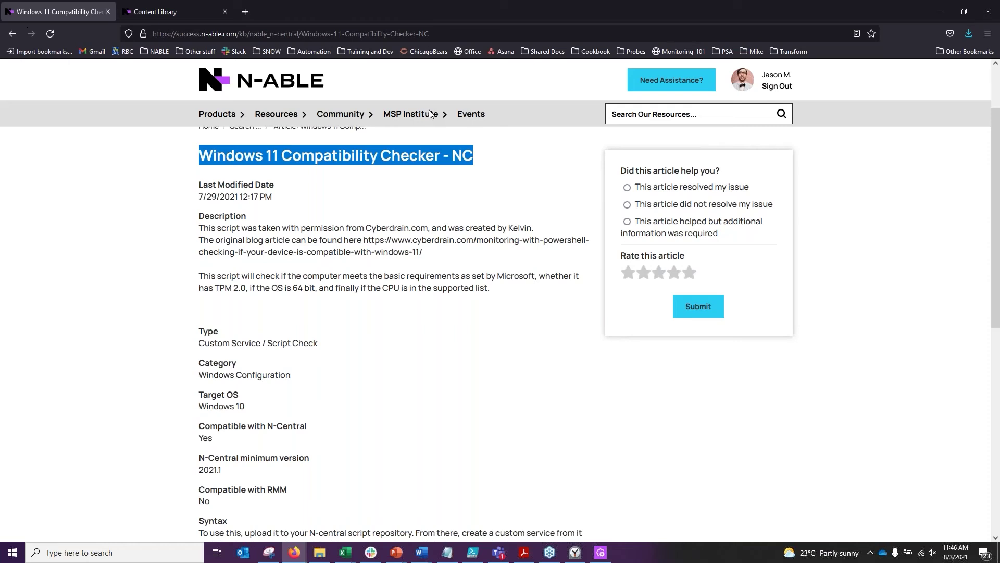
pyautogui.moveTo(404, 107)
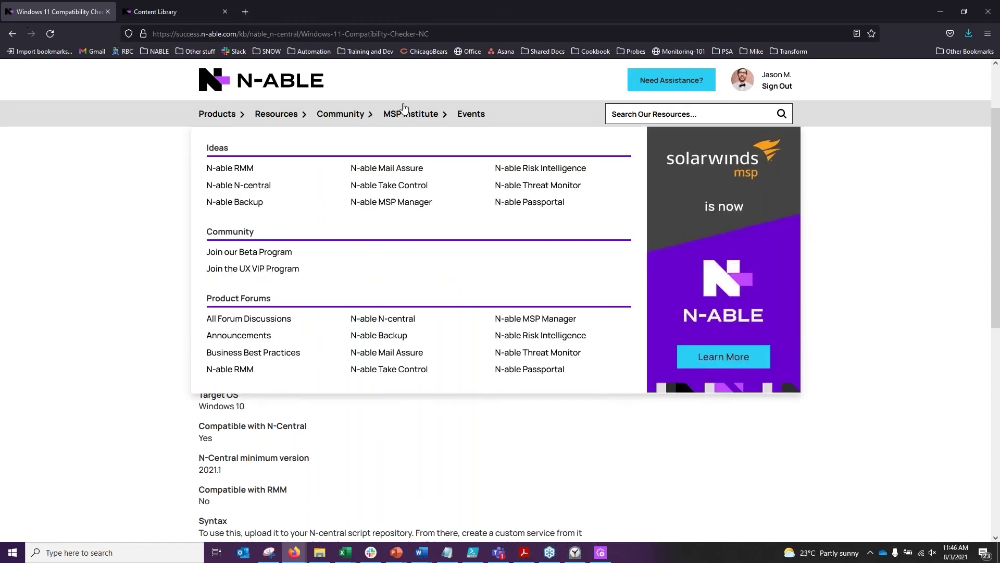
pyautogui.click(493, 324)
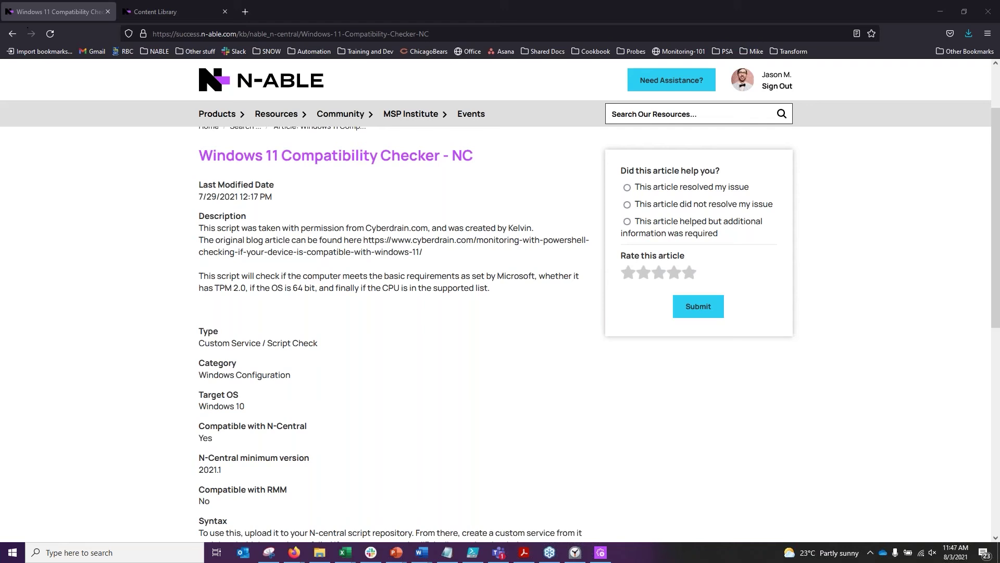
# Step: Search the web for "Intel optane pinning" in a new browser tab and open Intel's support article on the Optane memory pinning error
pyautogui.click(683, 77)
pyautogui.click(245, 12)
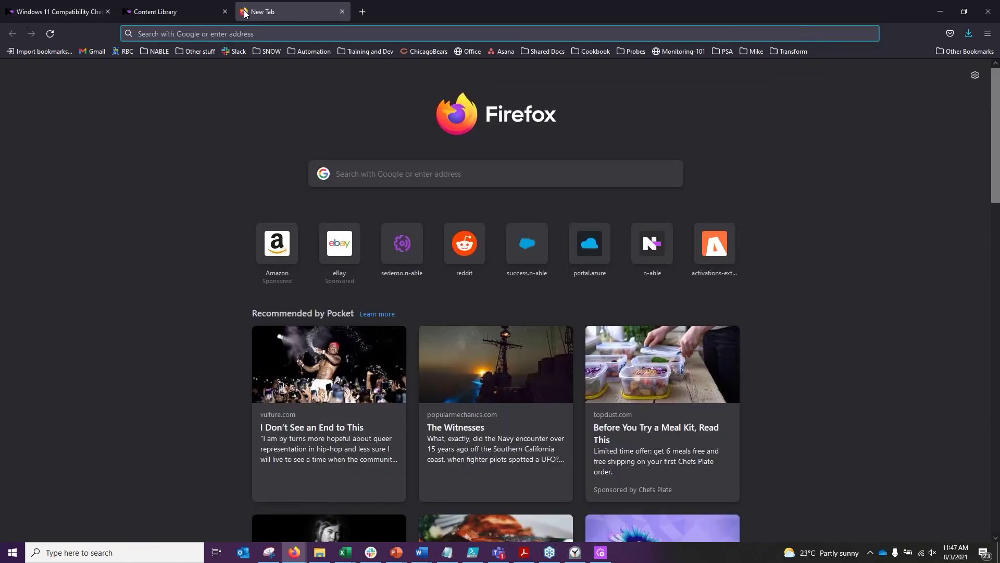
pyautogui.write('INtel optane pinning')
pyautogui.press('Return')
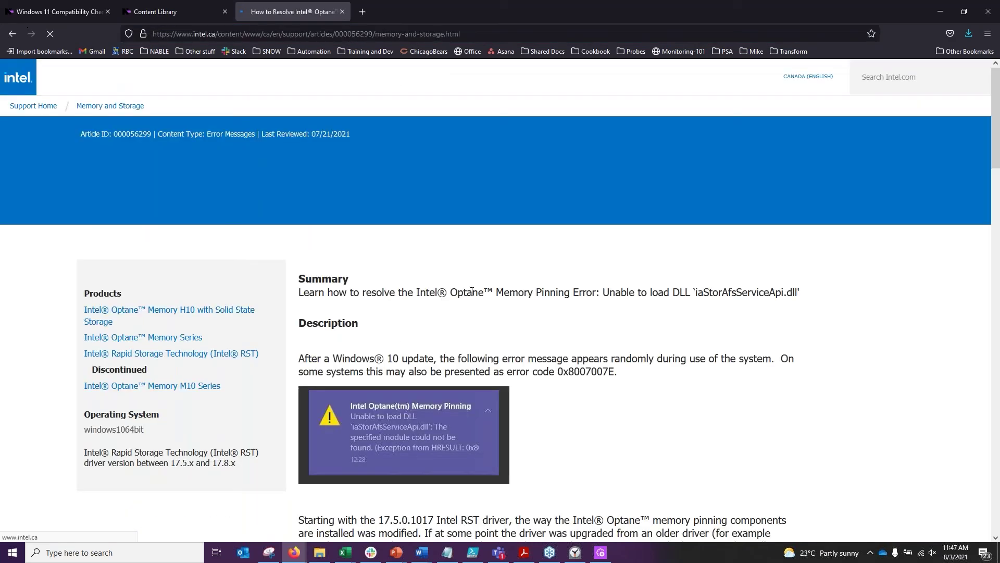
# Step: Examine the Intel article's error description and resolution steps for the Optane memory pinning error, dismissing the feedback pop-up
pyautogui.scroll(-8, 472, 291)
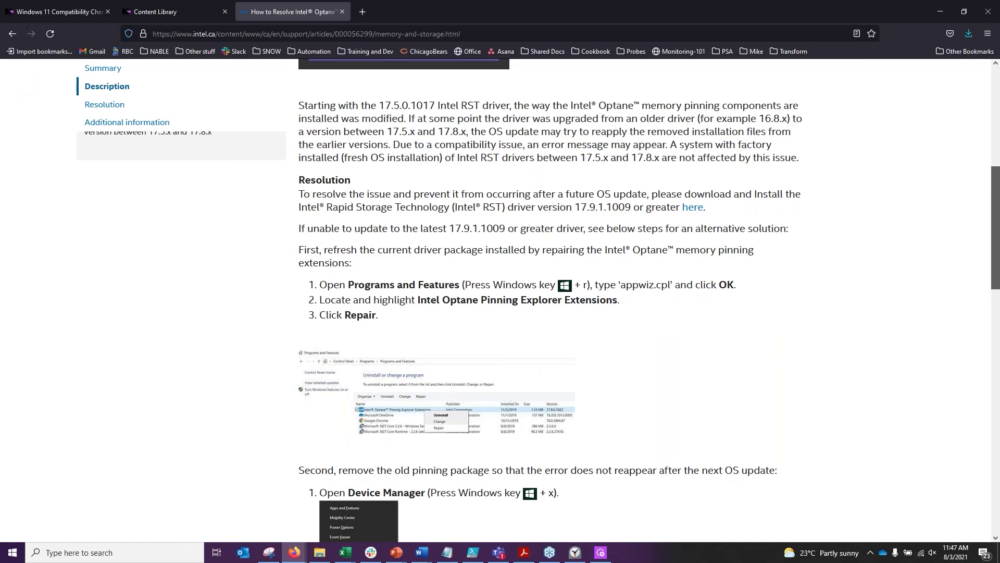
pyautogui.scroll(2, 550, 300)
pyautogui.scroll(1, 968, 299)
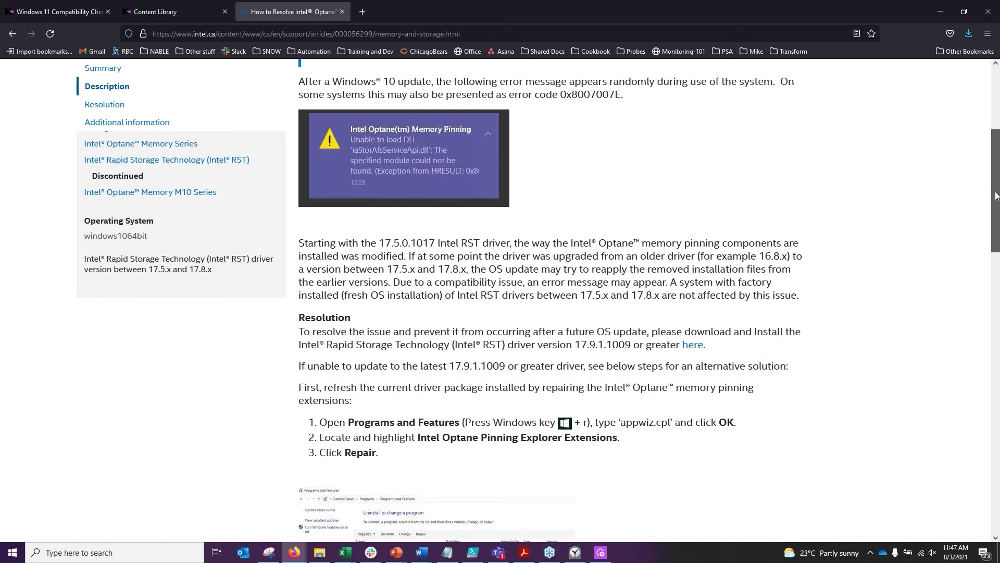
pyautogui.scroll(-15, 815, 222)
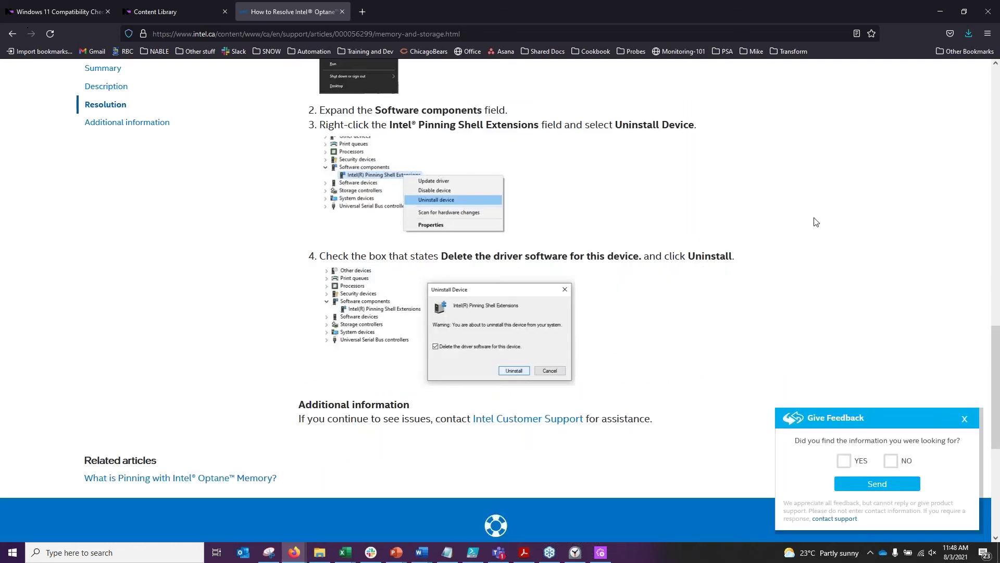
pyautogui.click(965, 420)
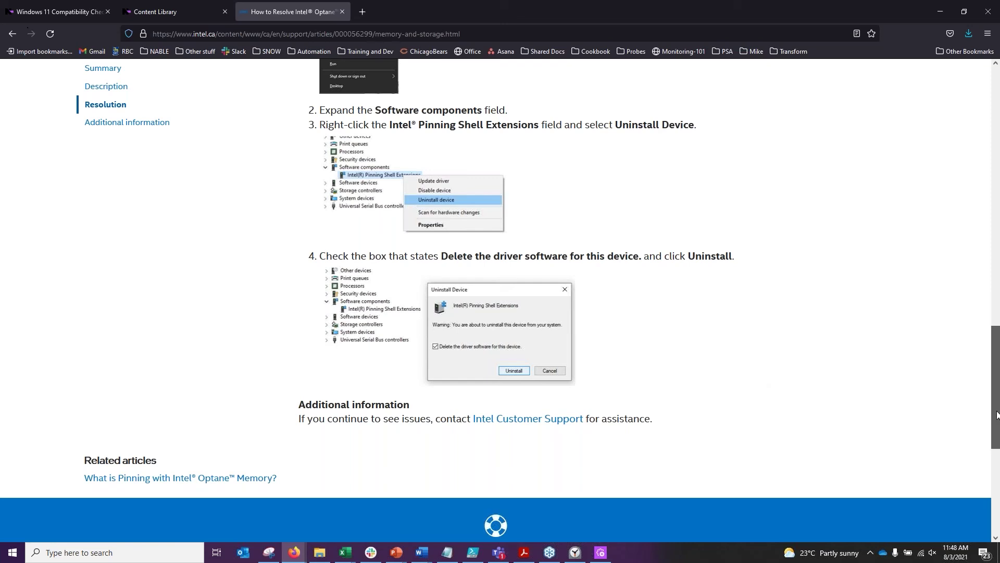
pyautogui.scroll(-1, 996, 433)
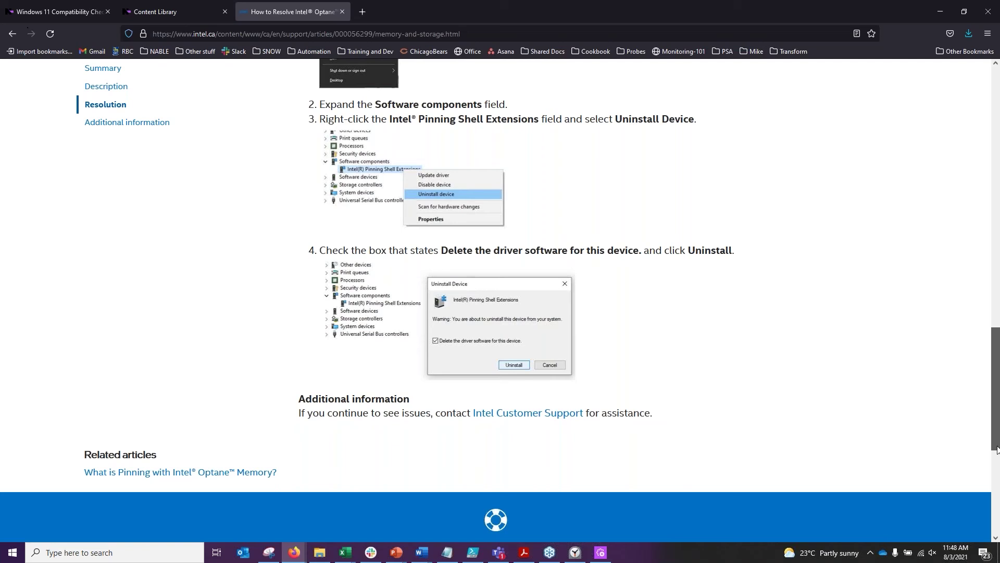
pyautogui.scroll(2, 997, 449)
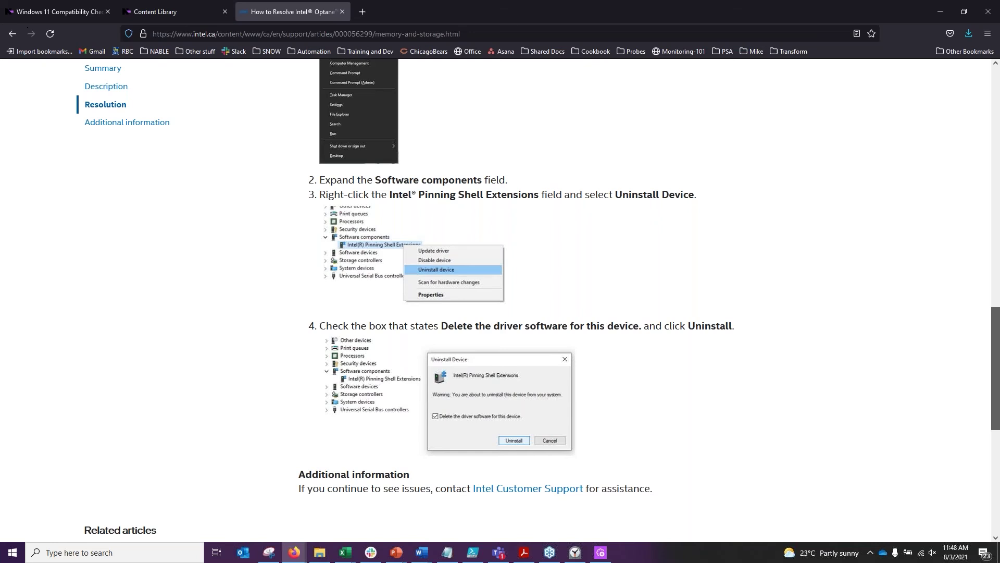
pyautogui.scroll(10, 521, 297)
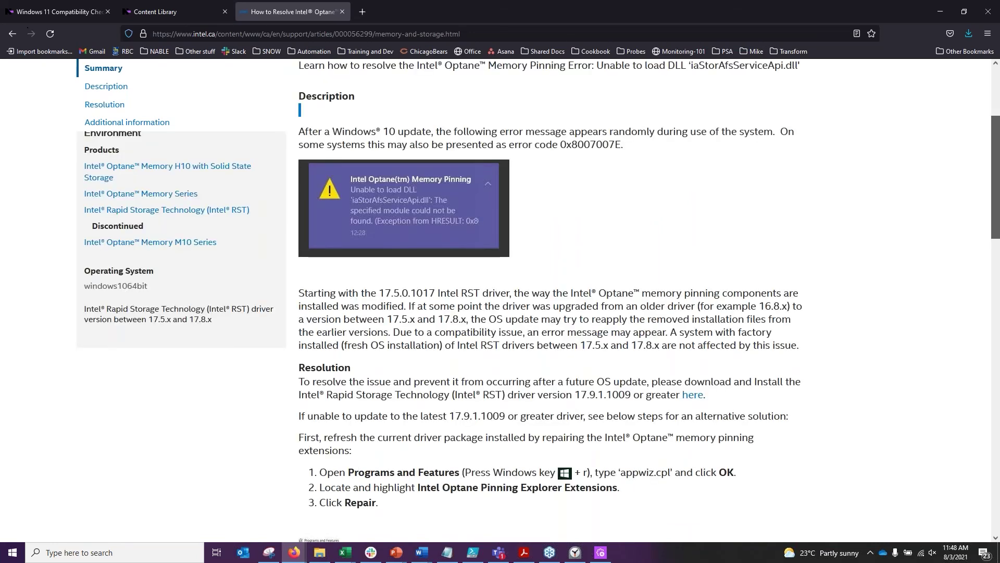
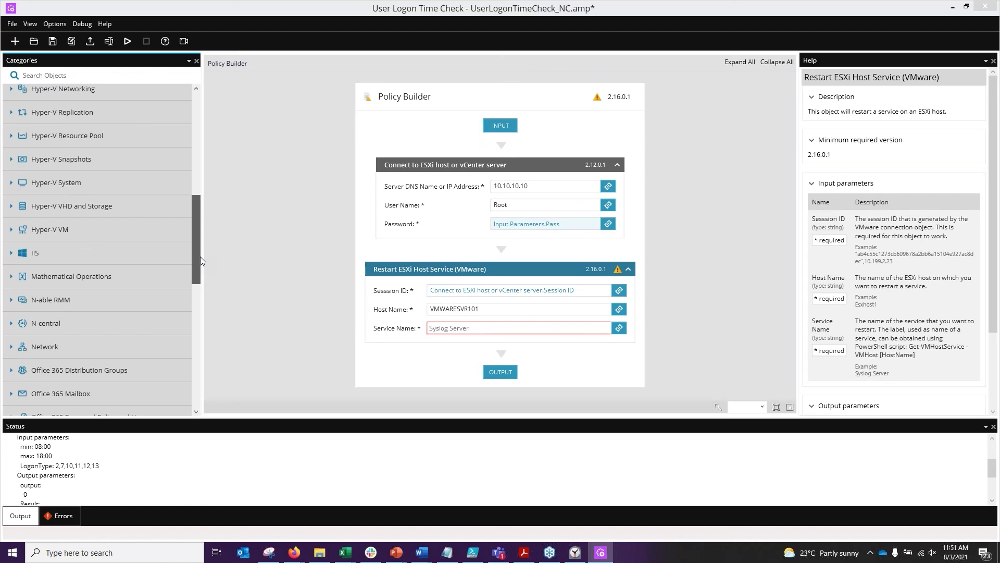
pyautogui.click(12, 207)
pyautogui.click(19, 208)
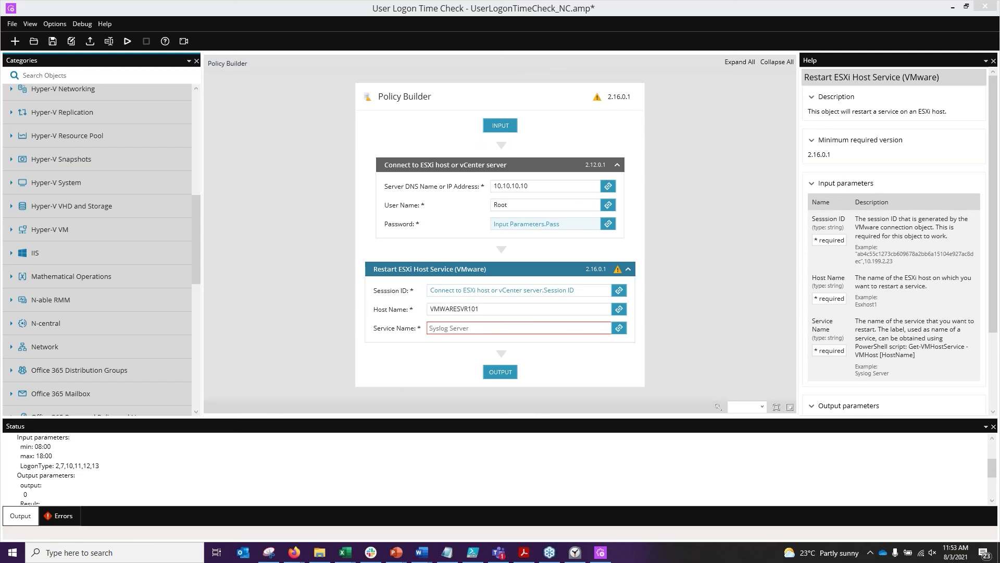
# Step: Put the policy editor away and look through the upcoming 2021 events on the N-able Events page in the browser
pyautogui.click(953, 7)
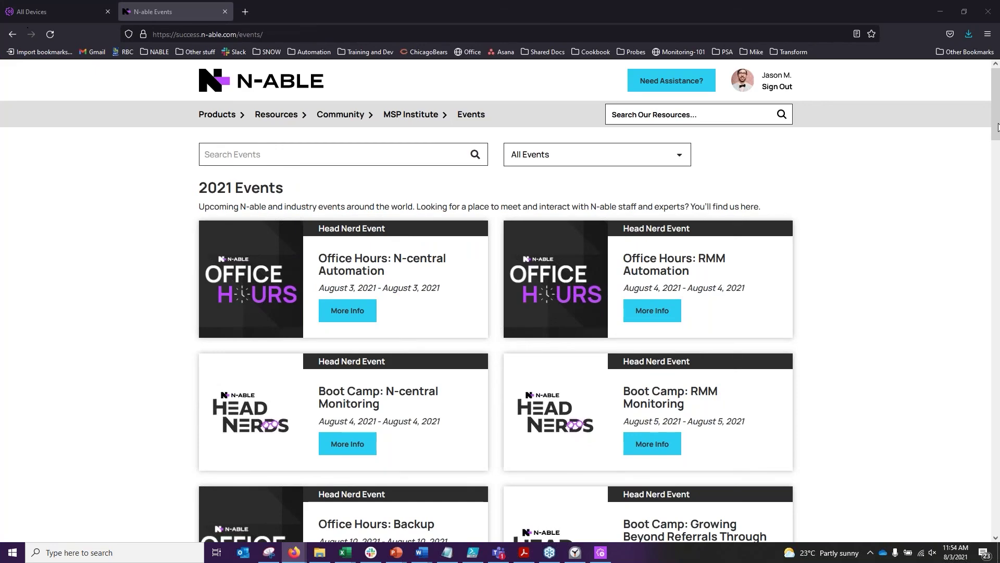
pyautogui.moveTo(997, 127); pyautogui.dragTo(997, 174)
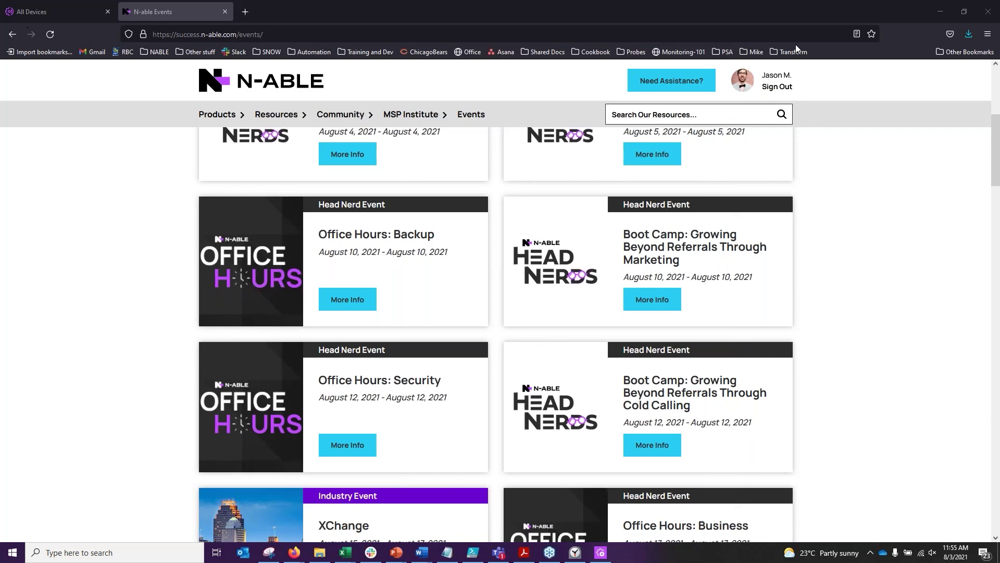
# Step: Return to the slide show and advance from the Poll Question #1 slide to the Partner Advisory Group slide
pyautogui.click(939, 7)
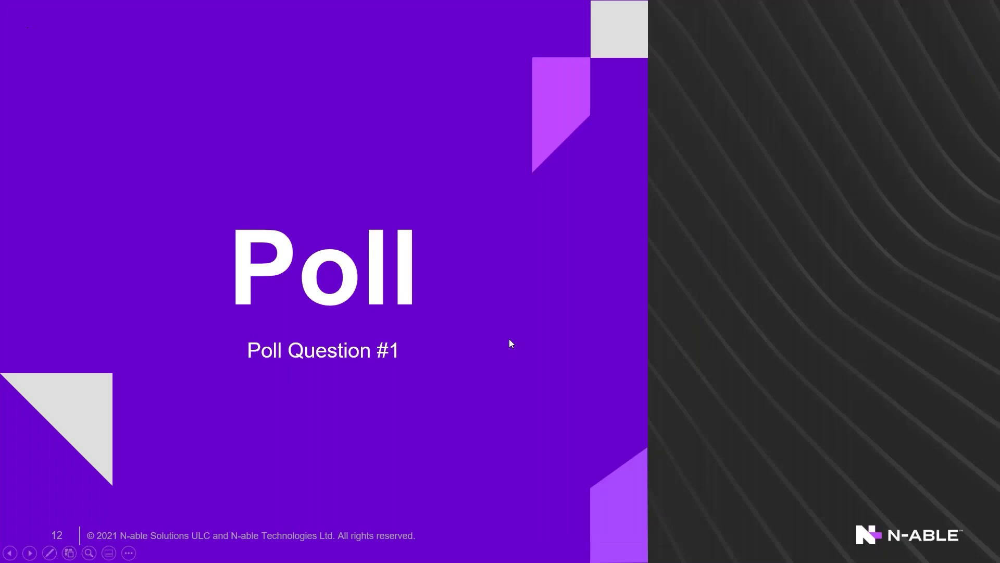
pyautogui.click(382, 175)
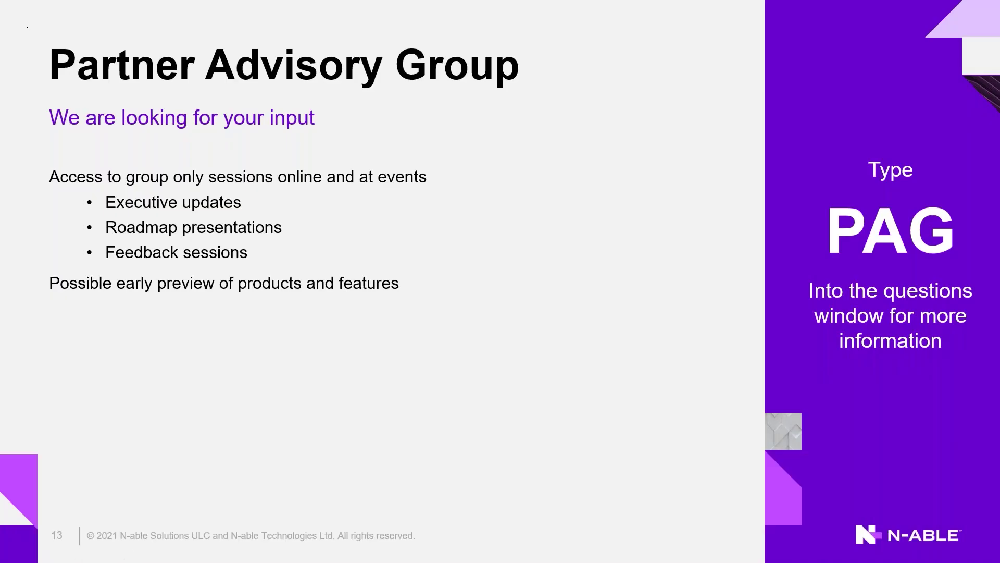